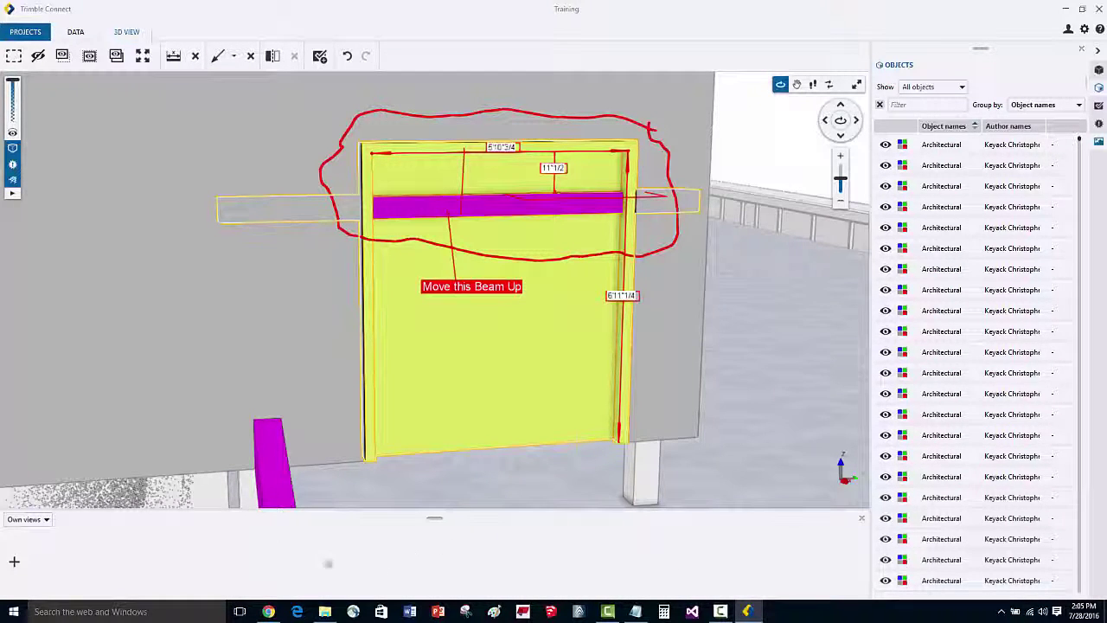
- Save the current marked-up door view as a new view named "Door Opening Clash"
click(17, 566)
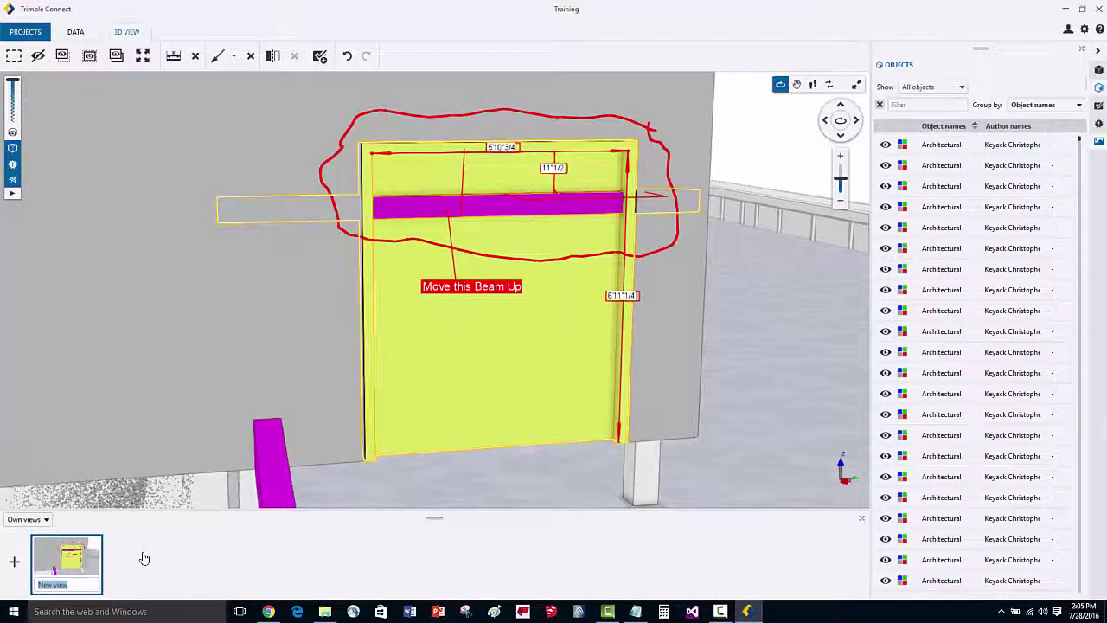
text(Door Opening Clash)
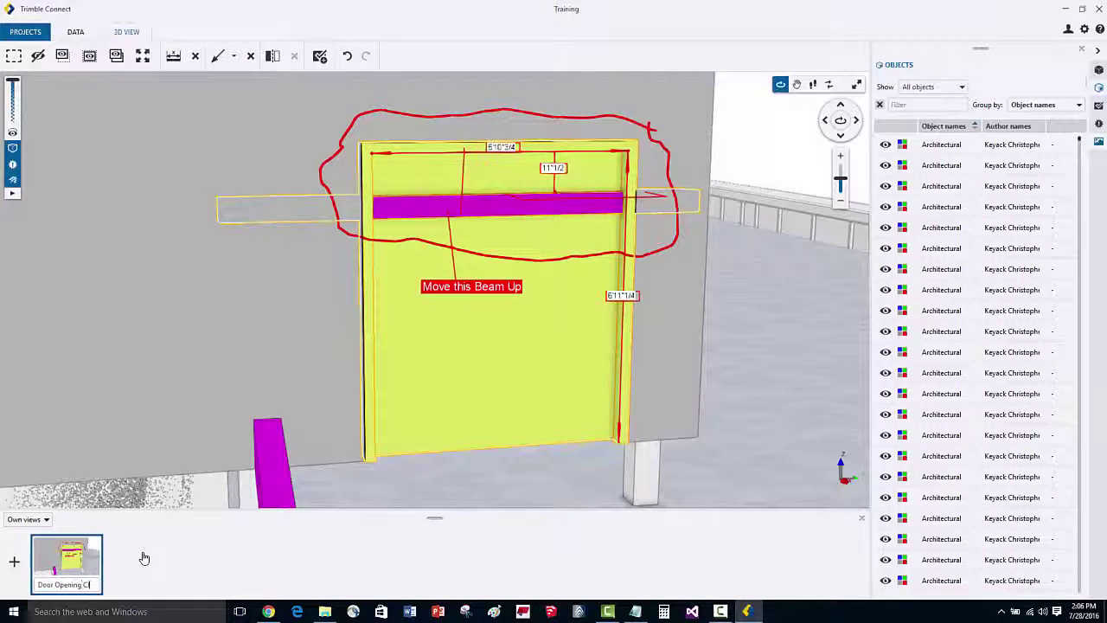
key(Return)
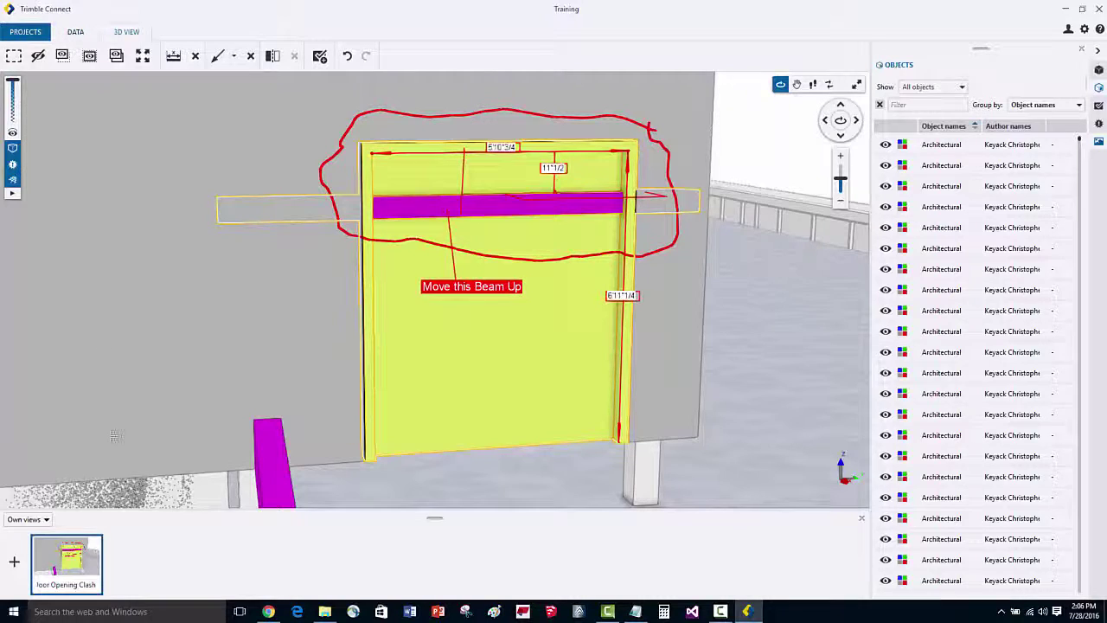
- Add the saved Door Opening Clash view to the project's data and open the data area
right_click(70, 551)
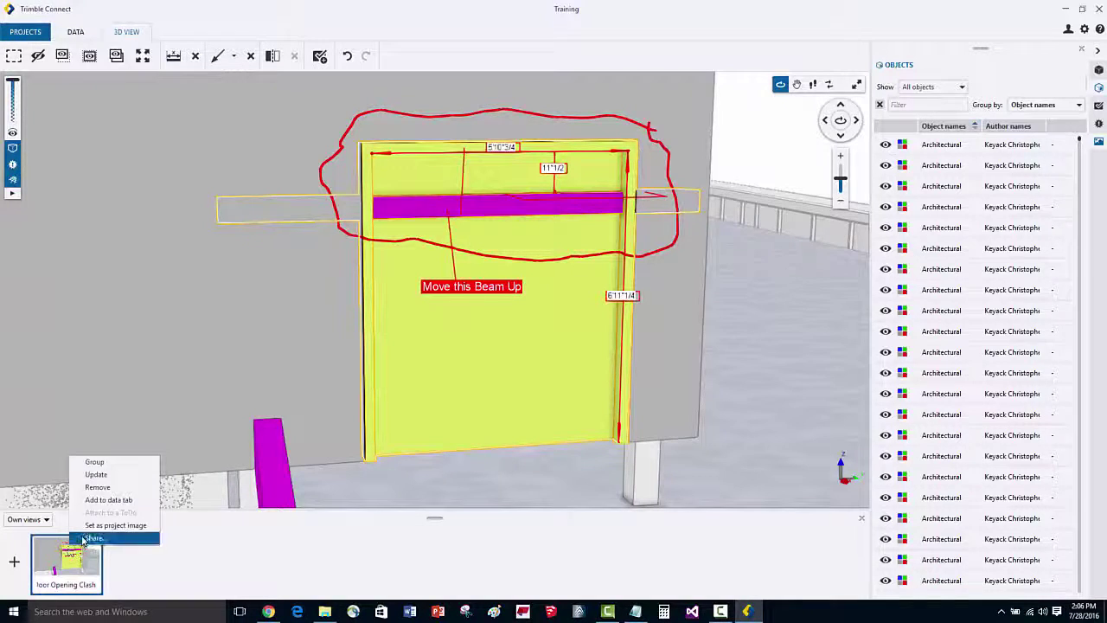
click(125, 501)
click(73, 32)
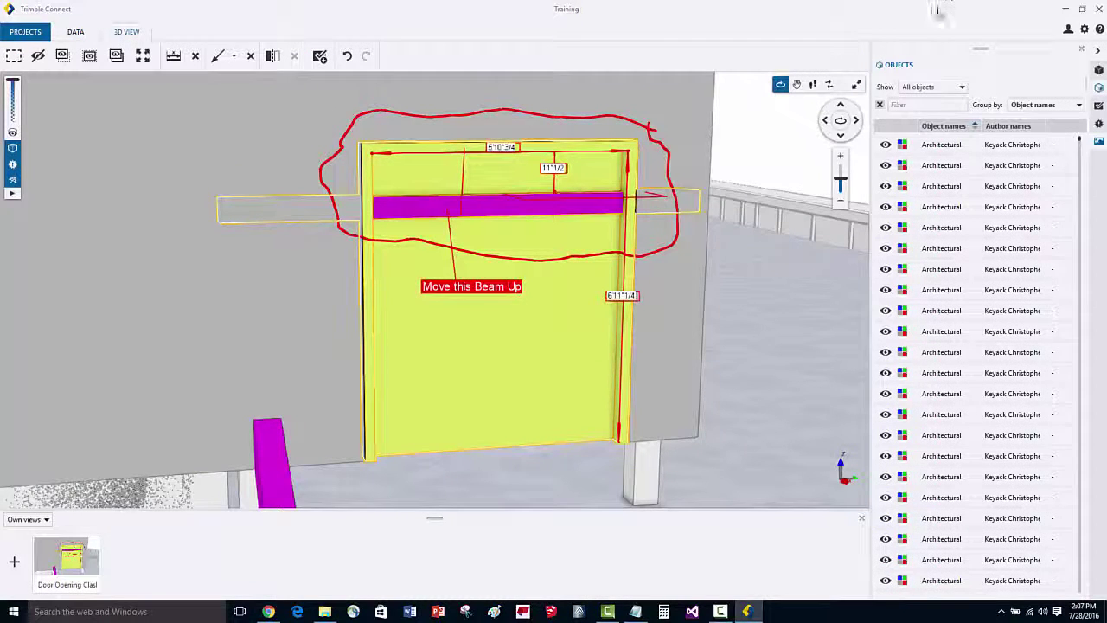
- Save a second view showing the door from the other side of the building corner, named "Clash View 2"
drag(562, 321, 378, 228)
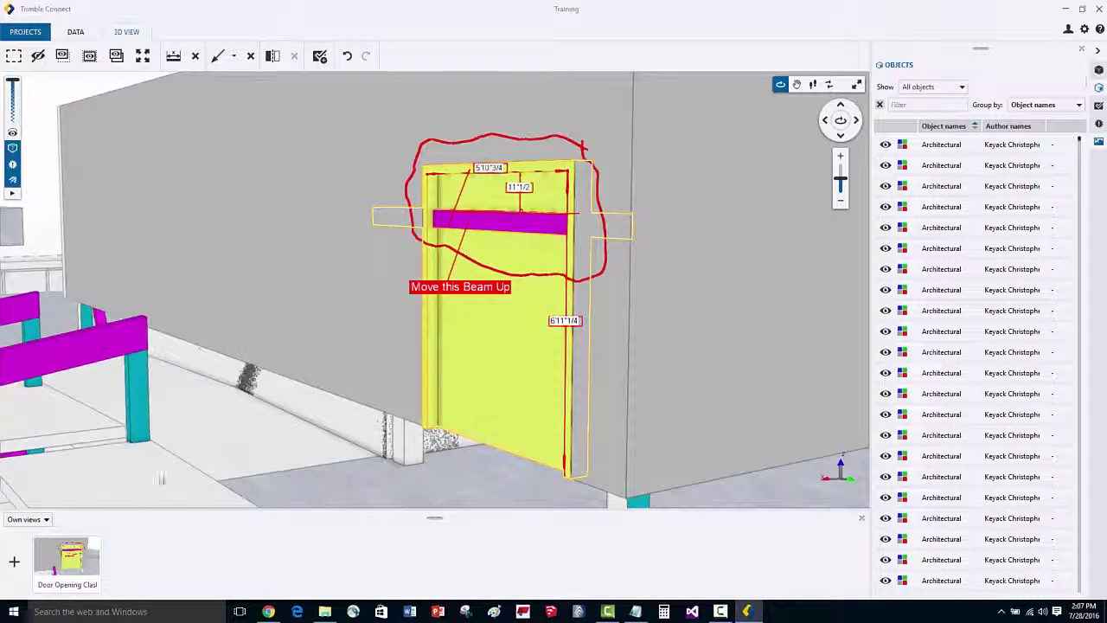
click(14, 561)
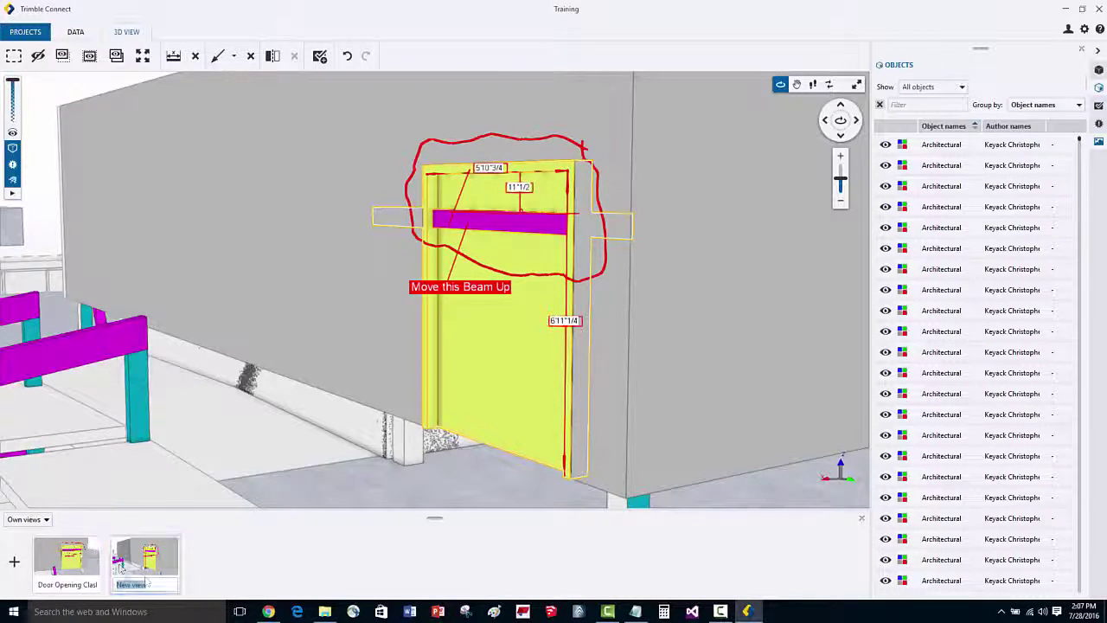
text(Cl)
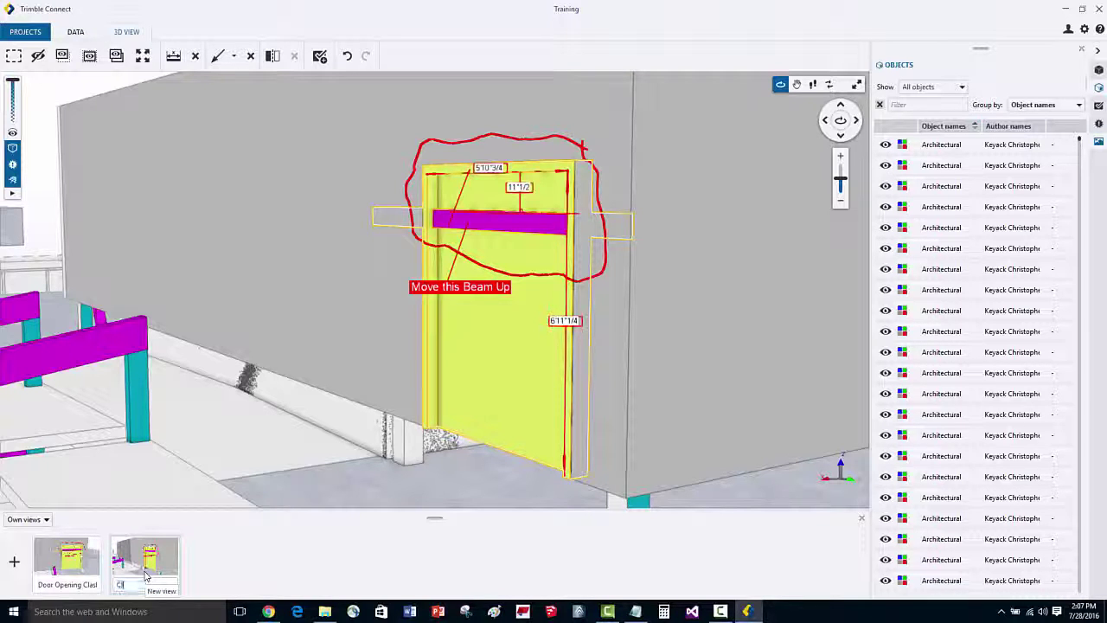
text(ash View 2)
key(Return)
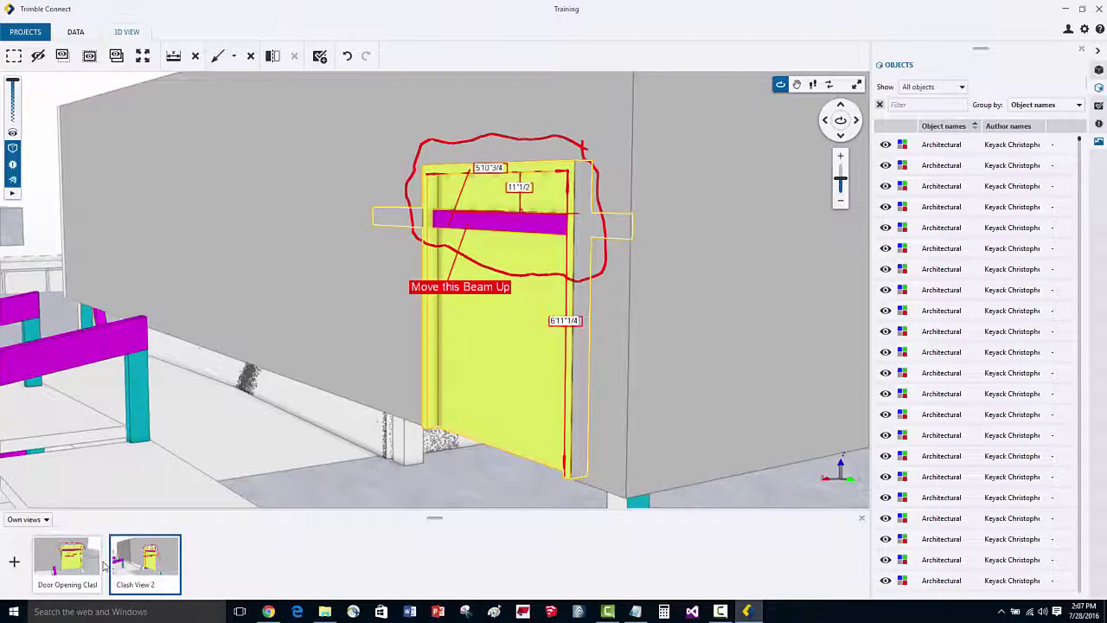
- Group Clash View 2 with the Door Opening Clash view and name the group "Door Opening Clash"
drag(163, 558, 77, 559)
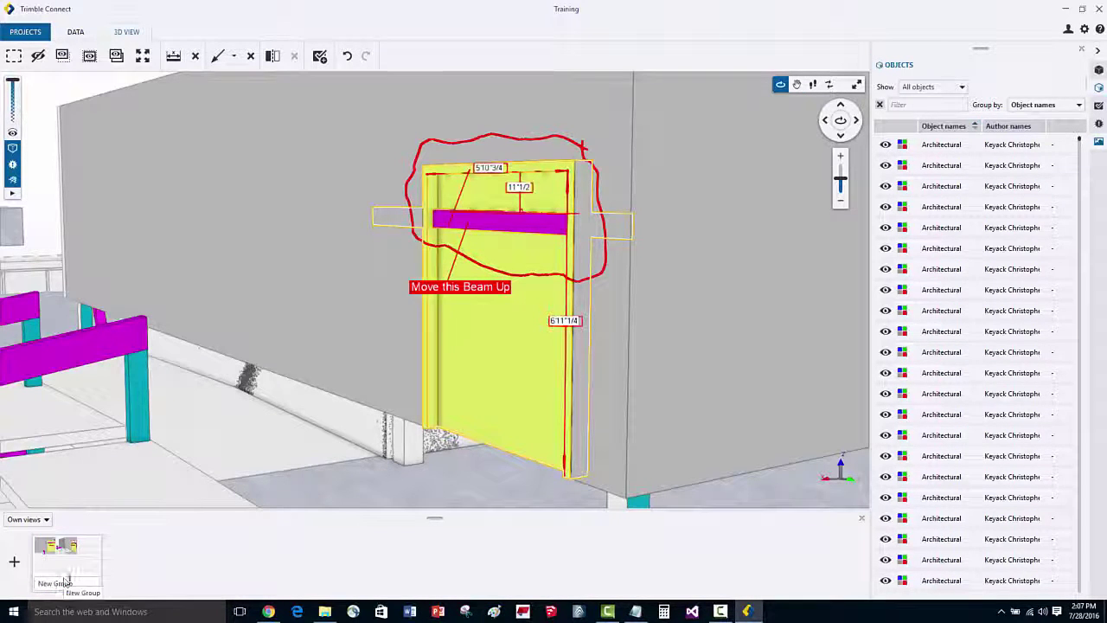
double_click(70, 583)
text(Bior Opening)
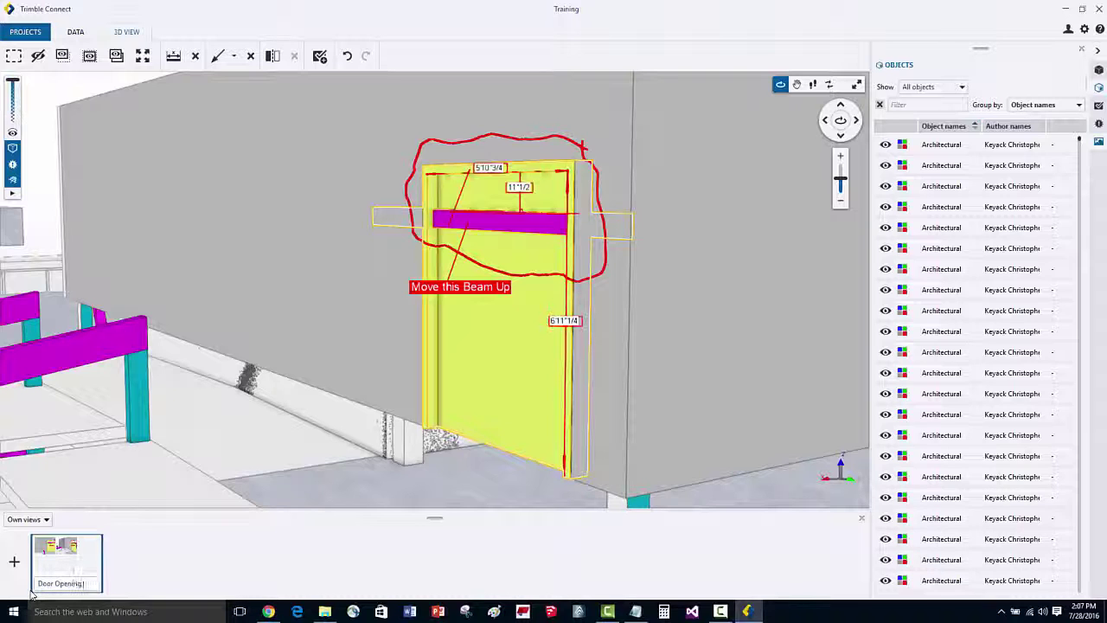
text( Clash)
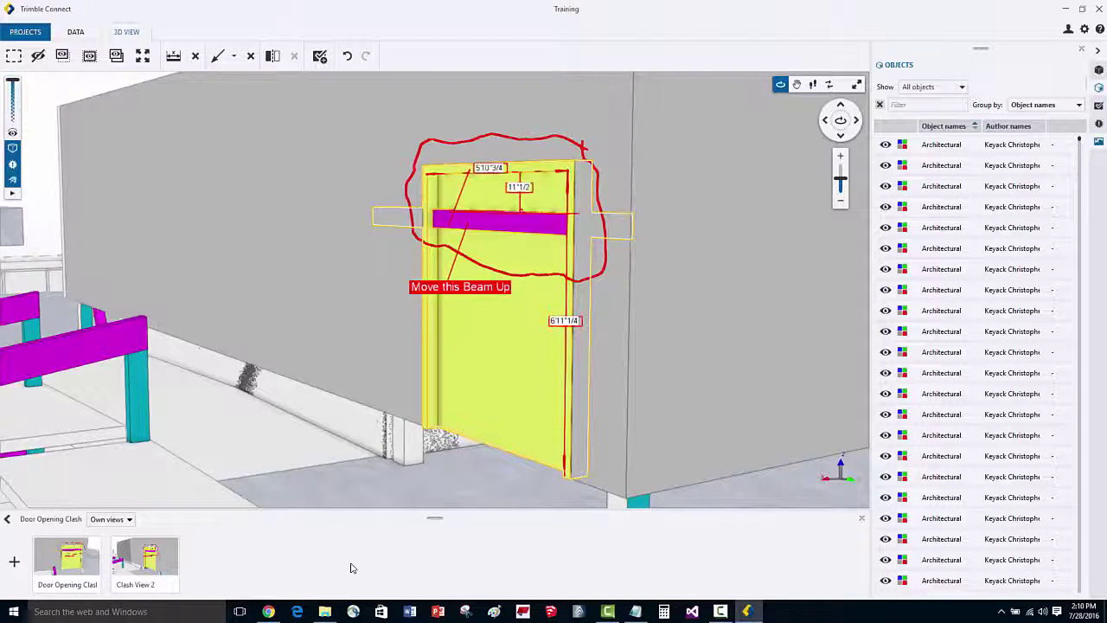
- Show more of the building around the door, clear the object selection, and delete the vertical door-height dimension
scroll(477, 373, down, 3)
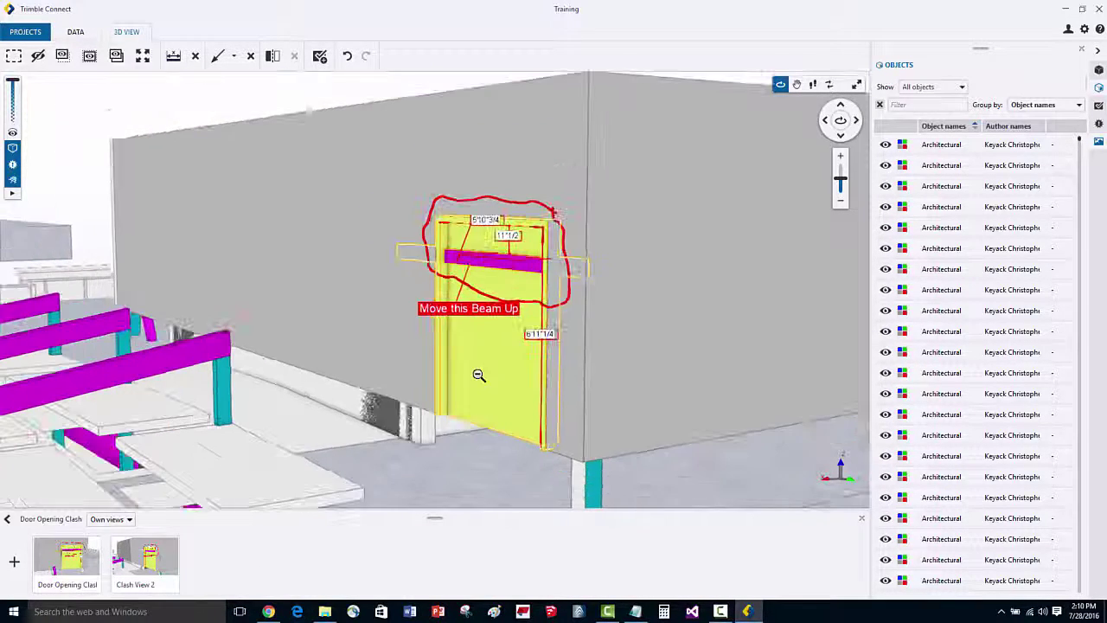
drag(463, 353, 425, 104)
click(433, 90)
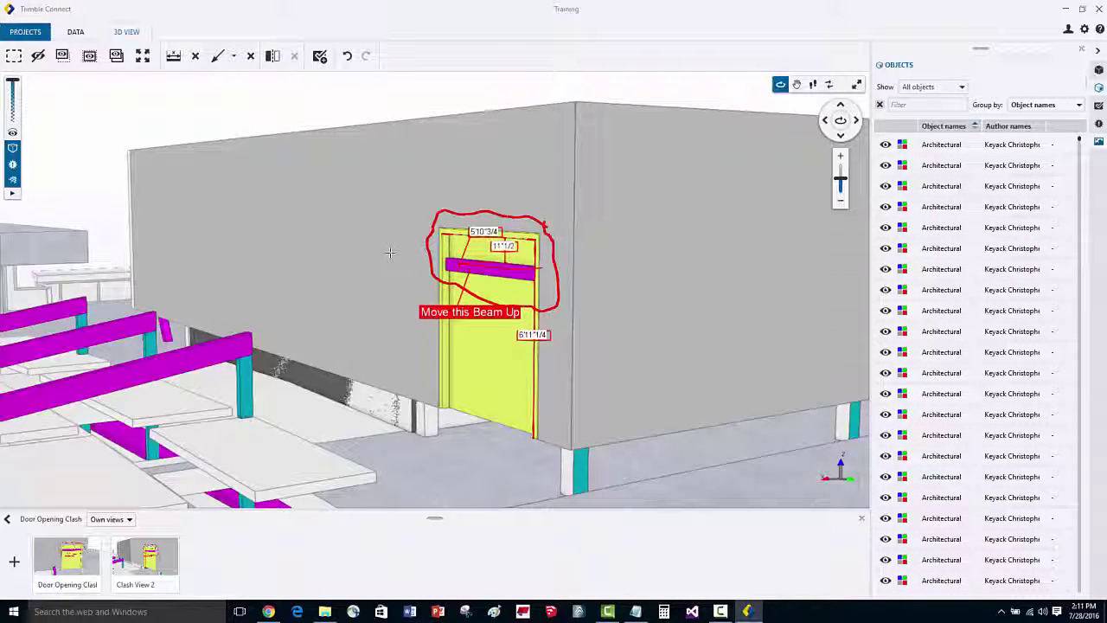
right_click(522, 341)
click(528, 361)
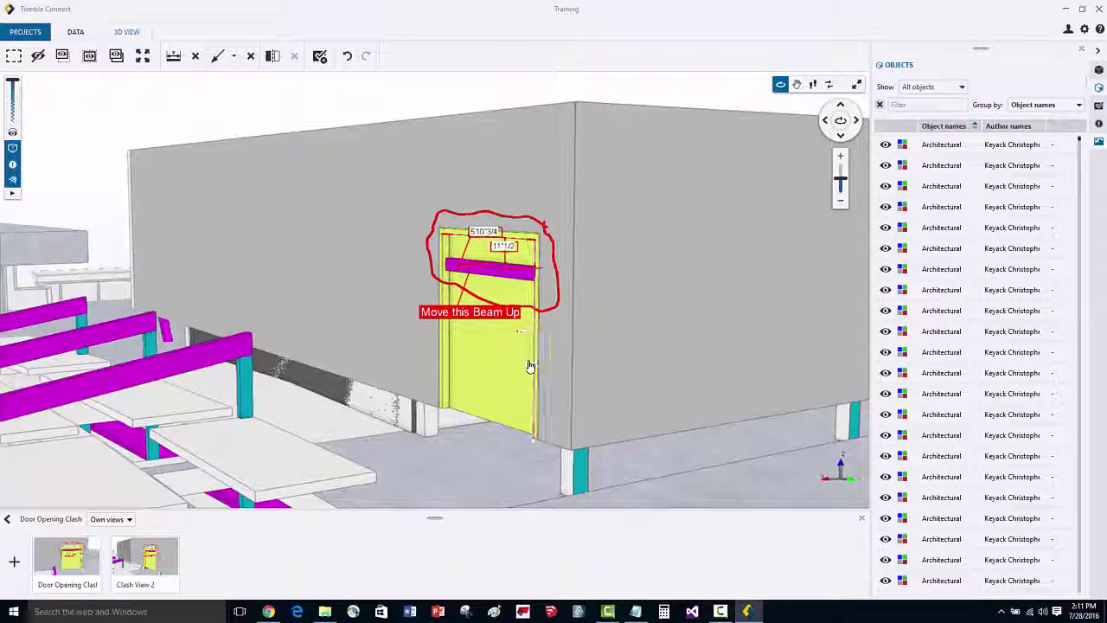
- Update Clash View 2 to the current camera and markups, and recall it
right_click(154, 561)
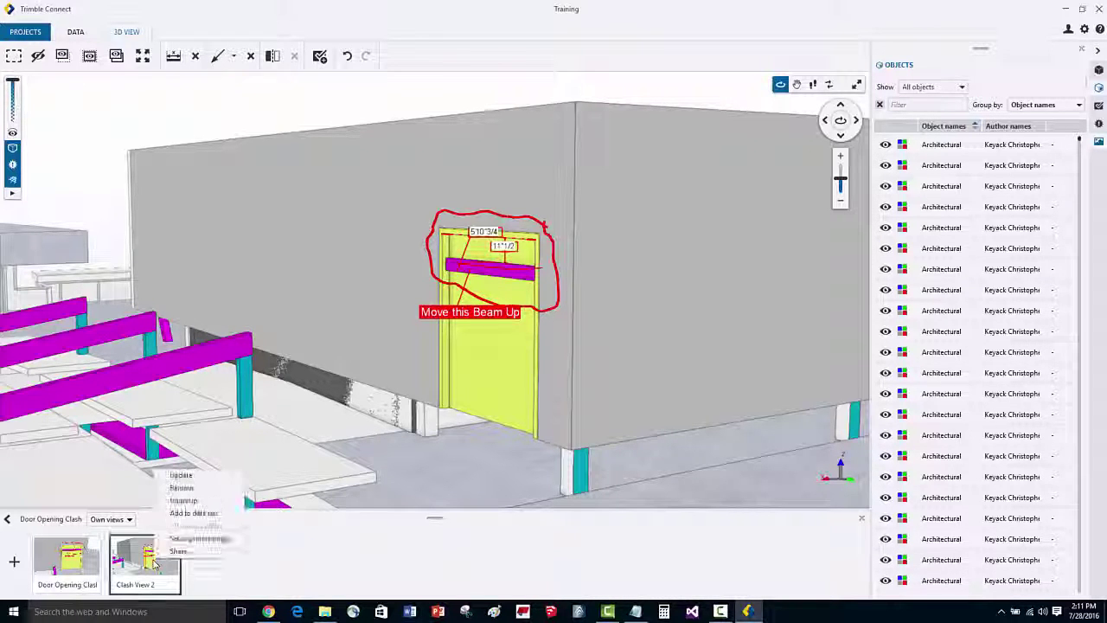
click(204, 478)
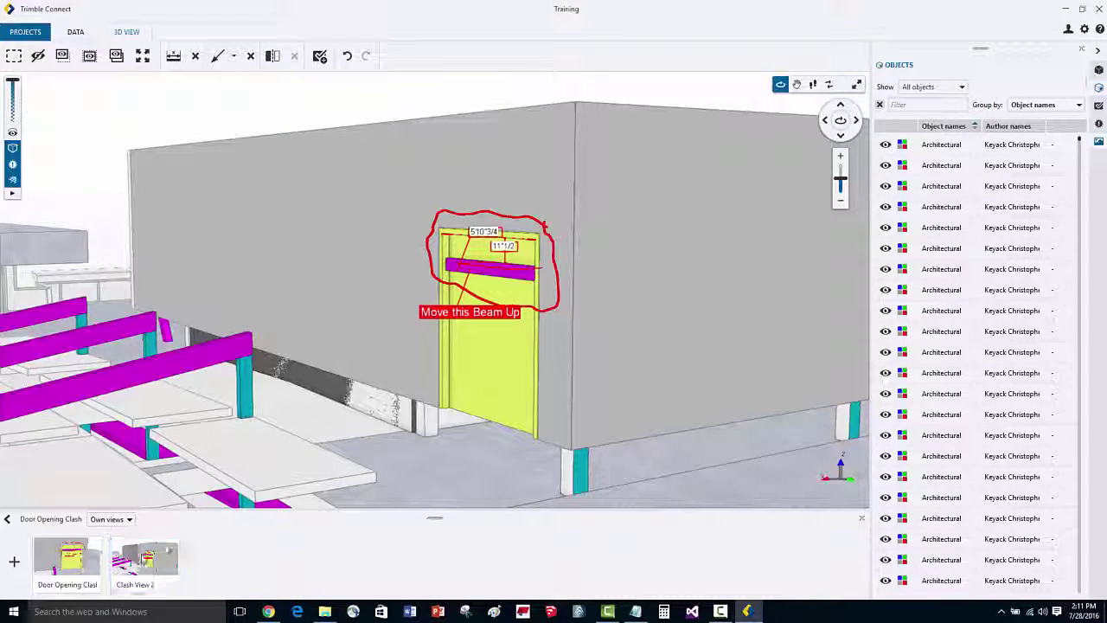
click(139, 560)
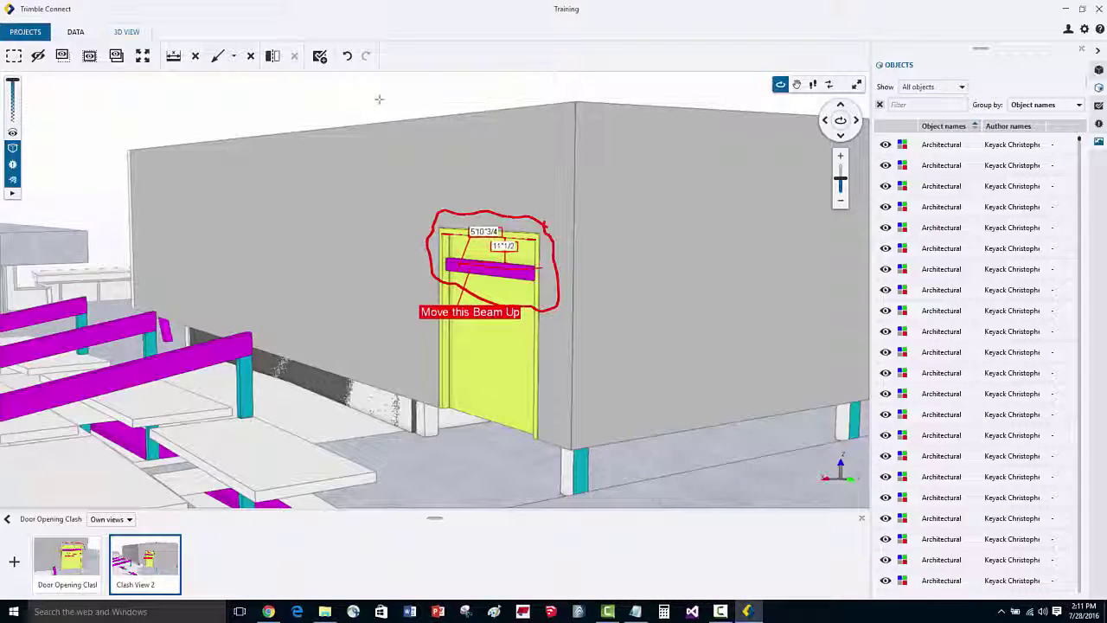
- Recall the Door Opening Clash and Clash View 2 views in turn, then leave and reopen their view group
click(65, 558)
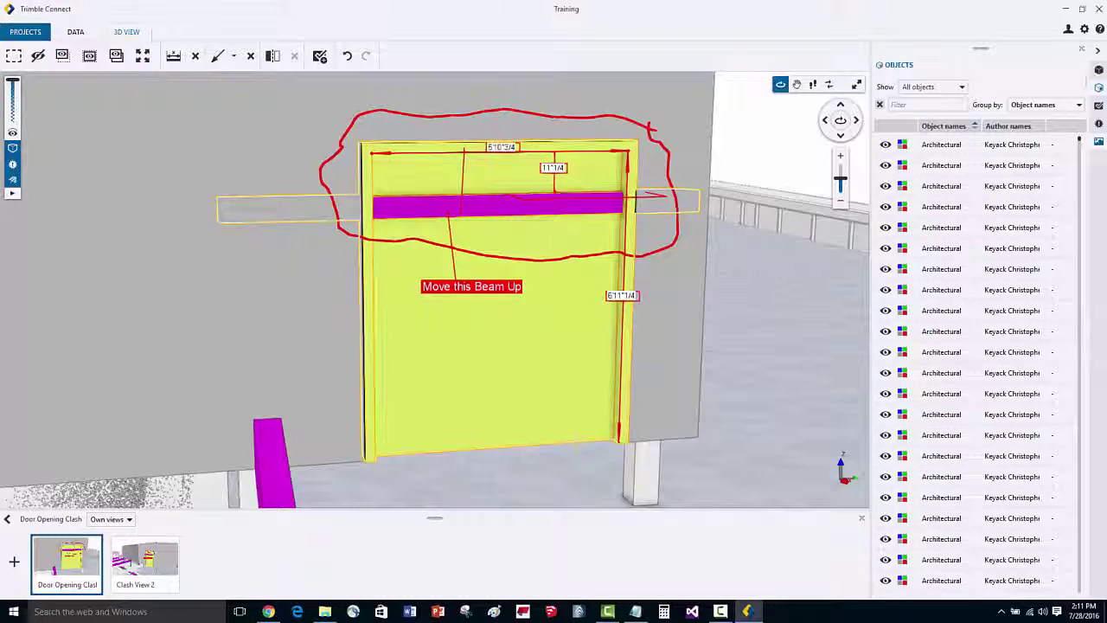
click(143, 564)
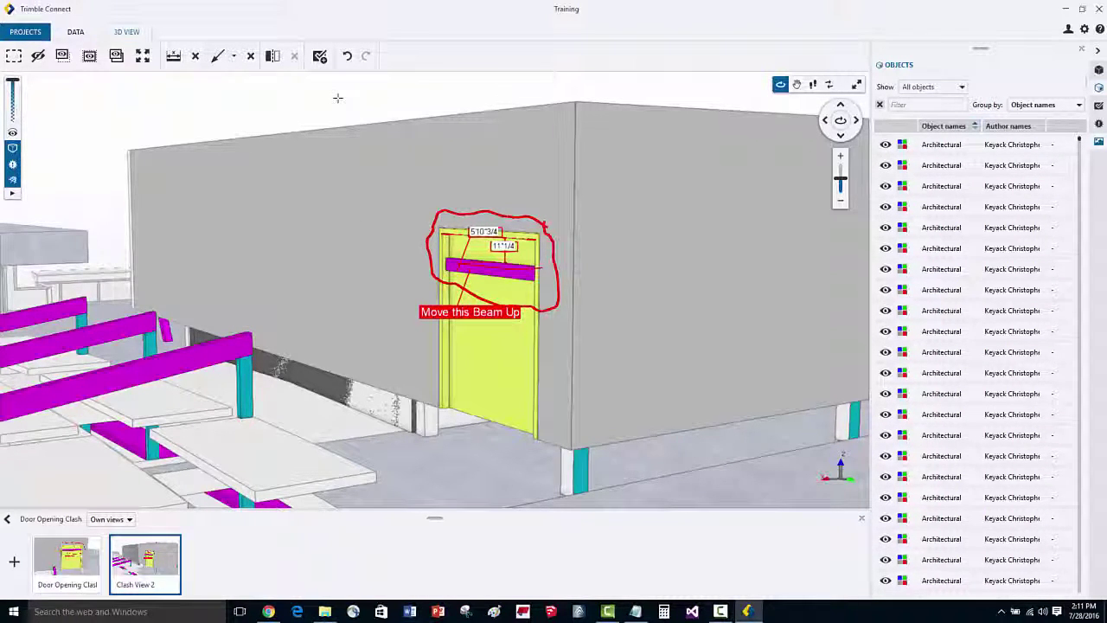
click(9, 519)
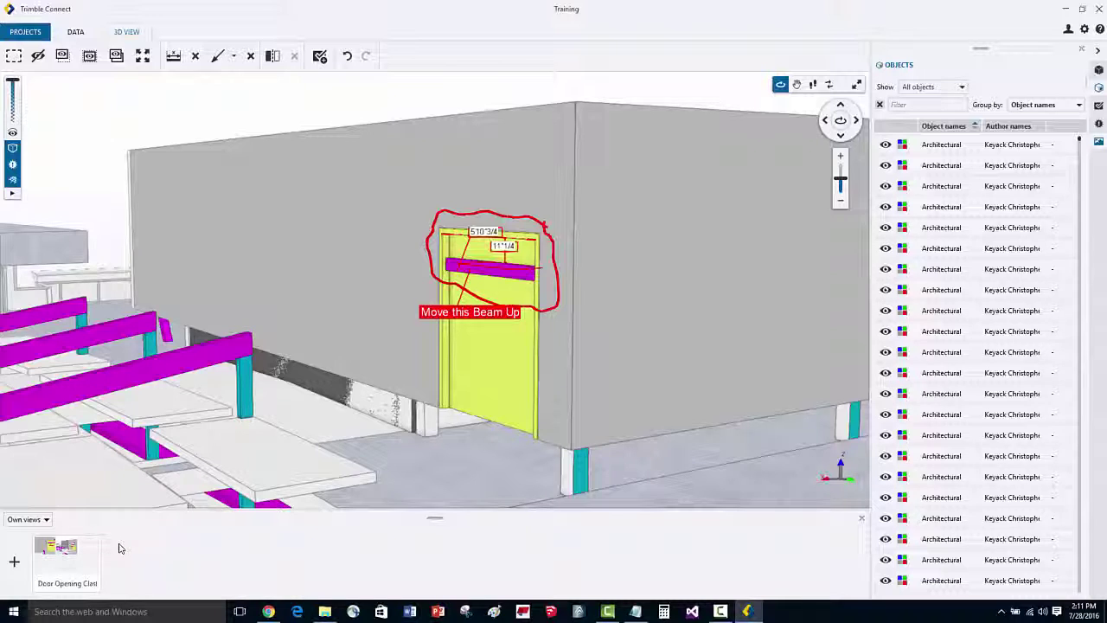
click(83, 567)
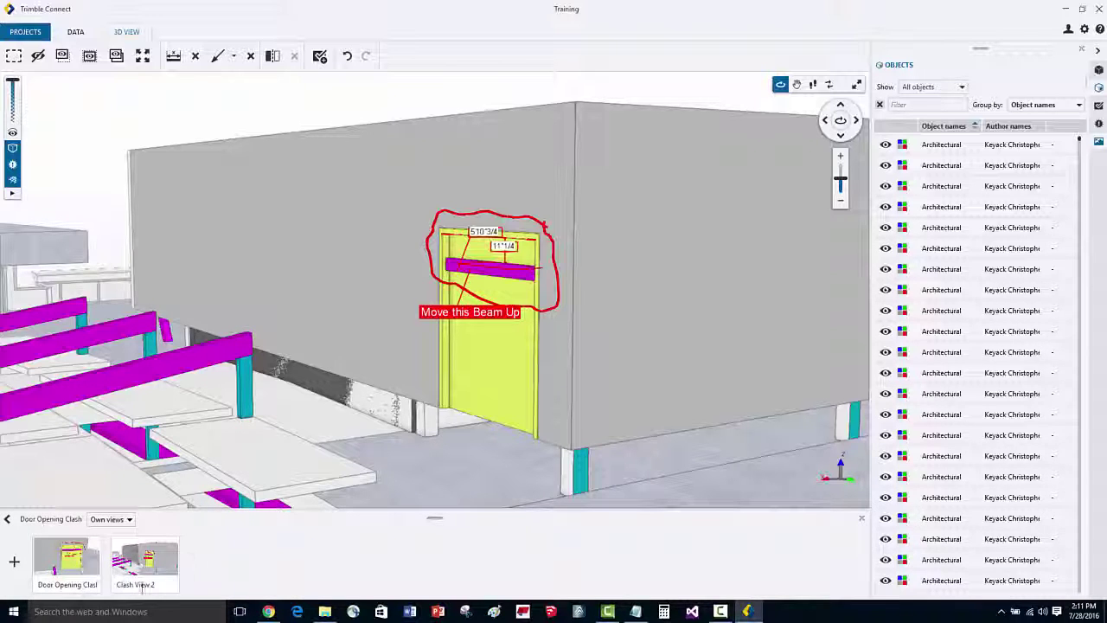
click(9, 520)
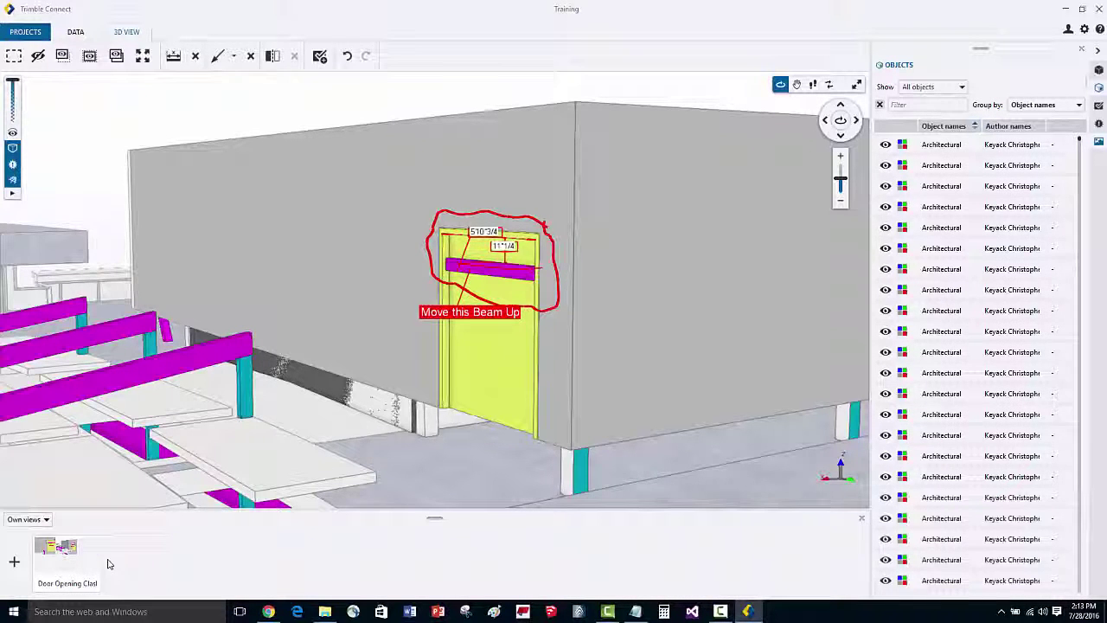
click(80, 561)
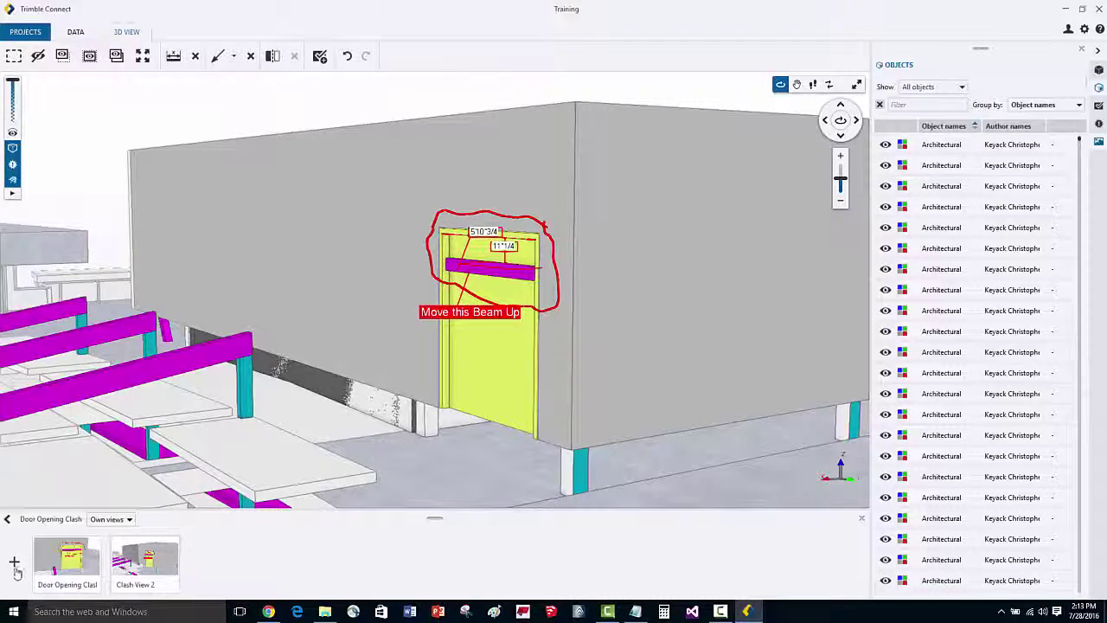
- Share the Door Opening Clash view with the Project Management group
right_click(69, 556)
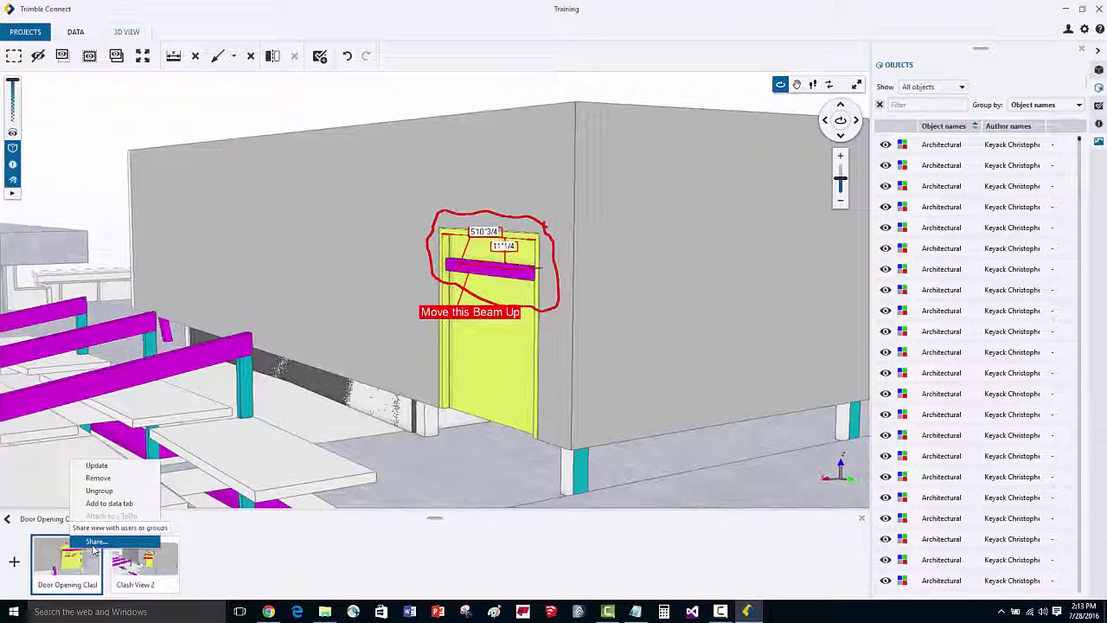
click(96, 540)
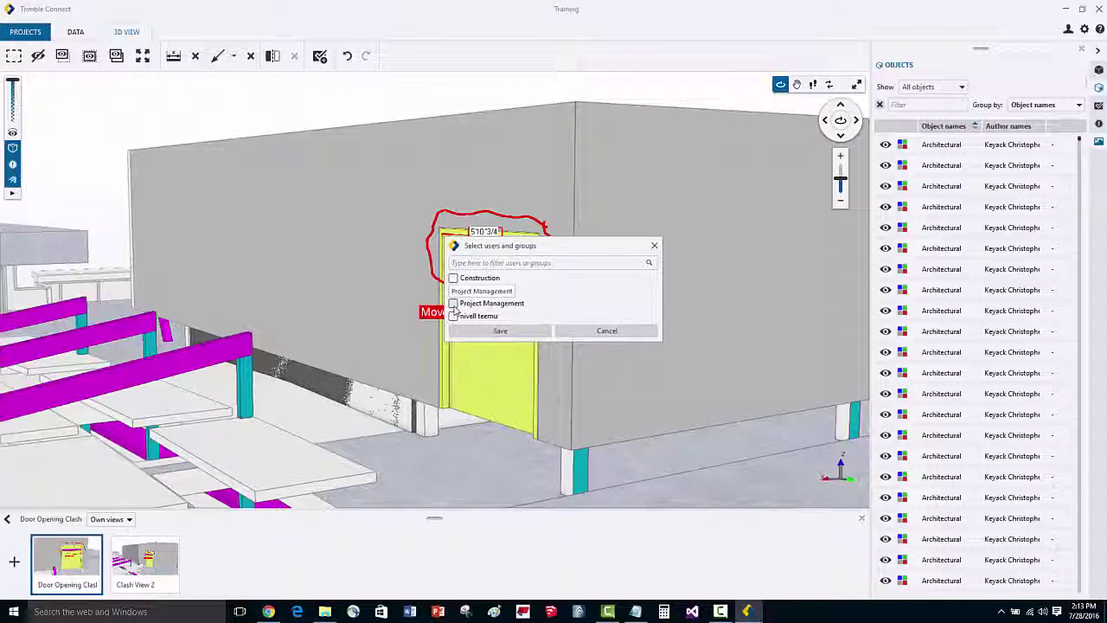
click(453, 304)
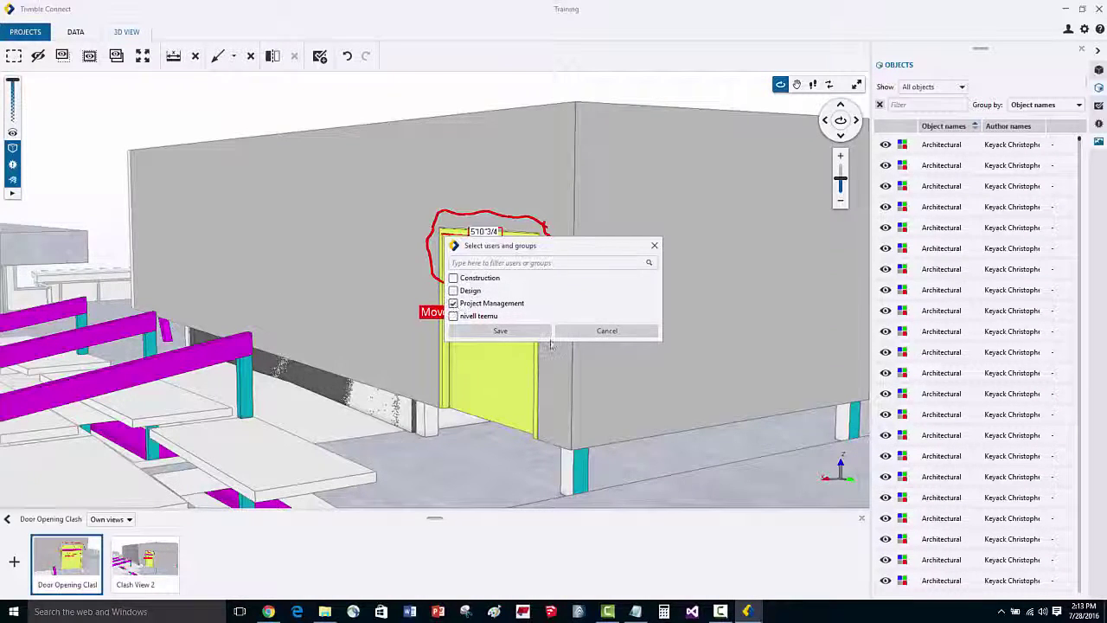
click(507, 332)
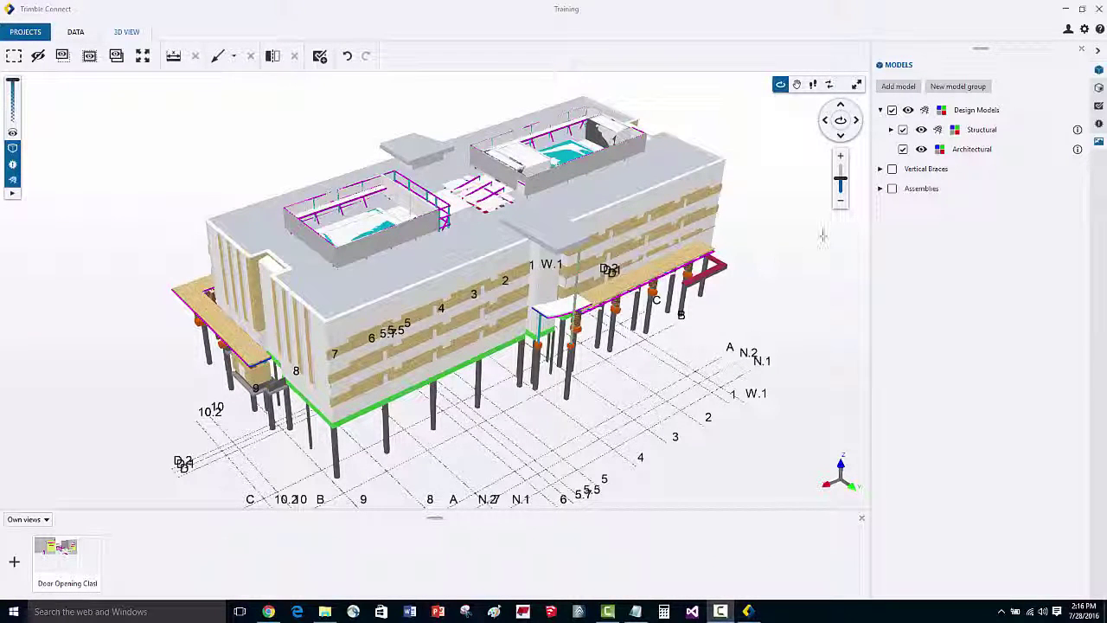
- Hide the Architectural model and make the SLAB object group highly transparent
click(902, 150)
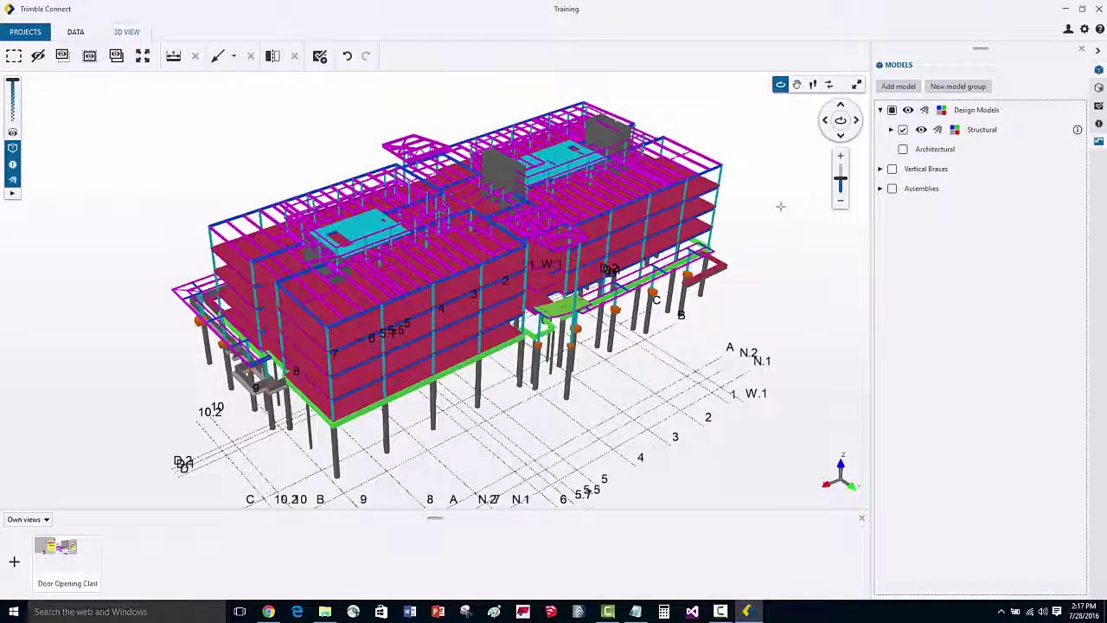
click(1099, 104)
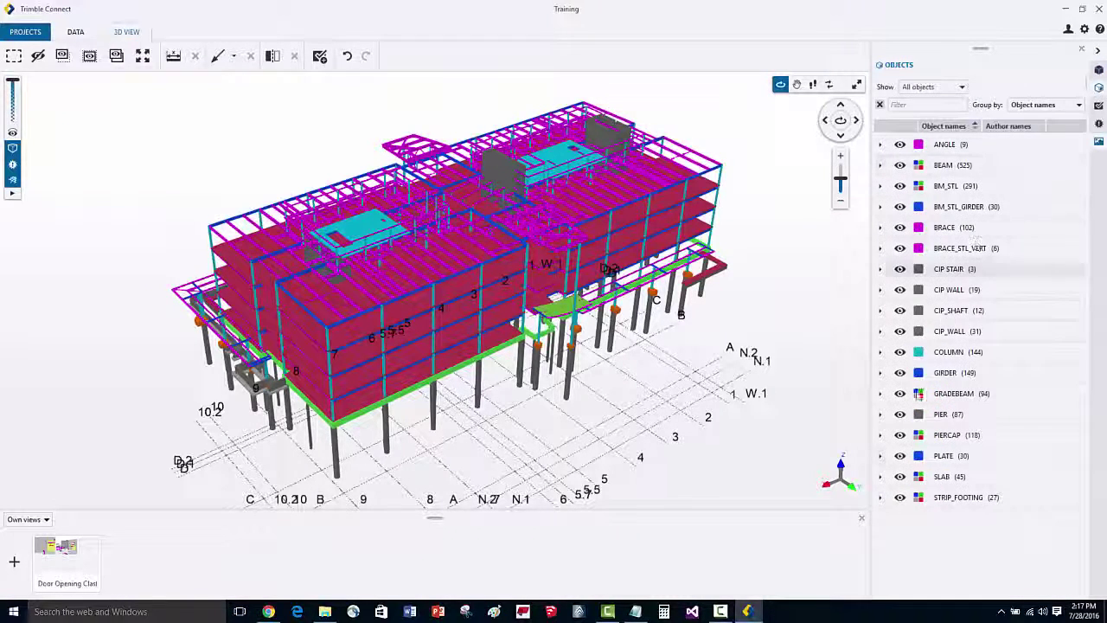
click(945, 484)
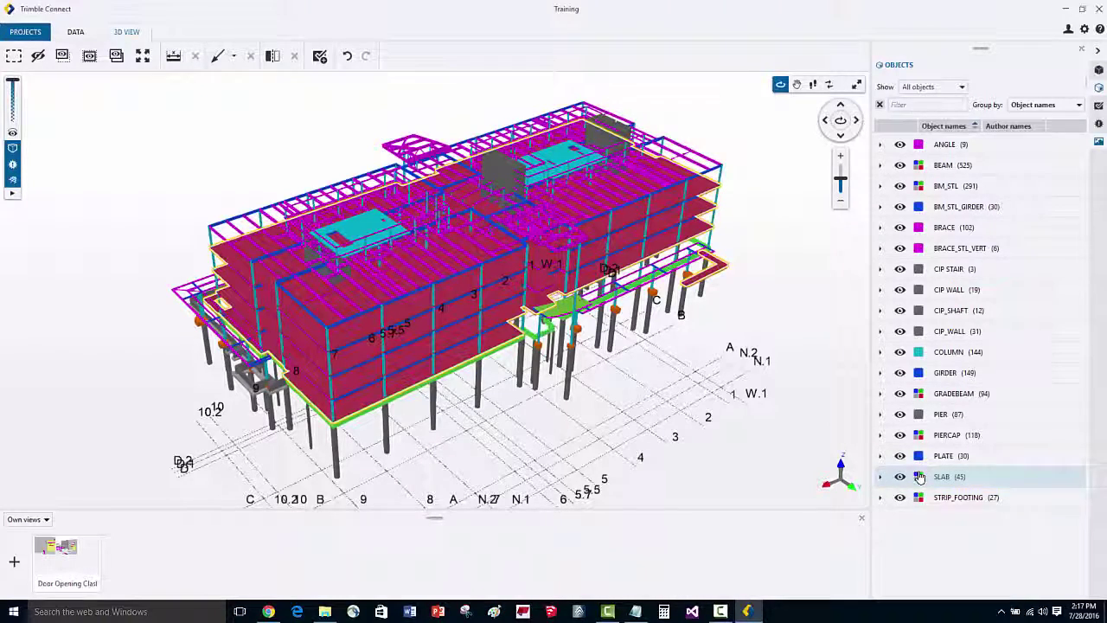
click(919, 477)
click(917, 550)
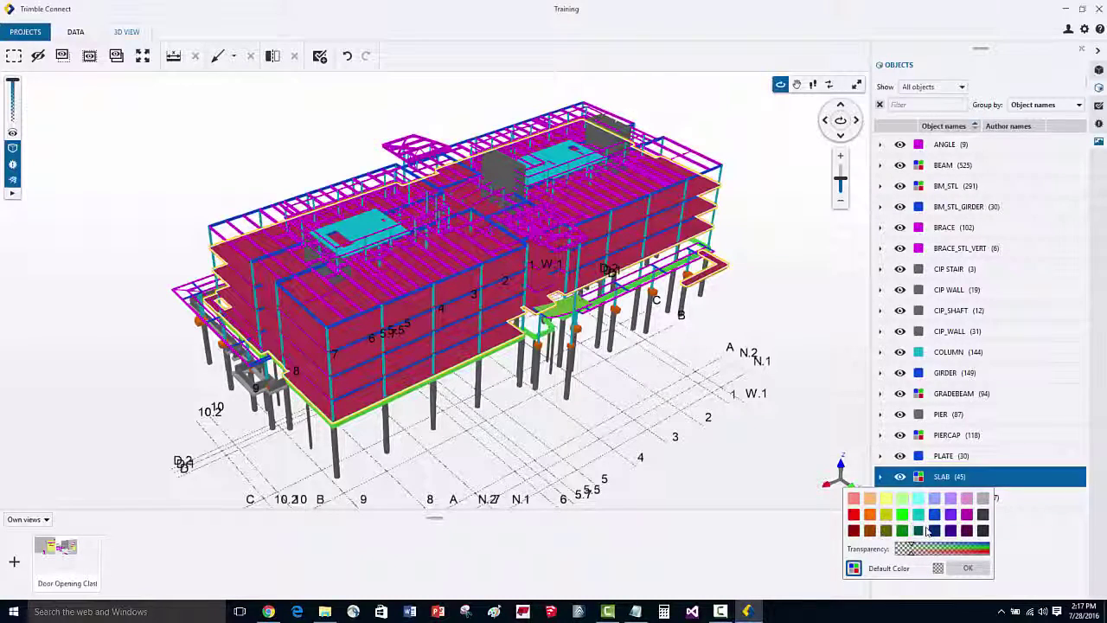
click(967, 567)
click(769, 250)
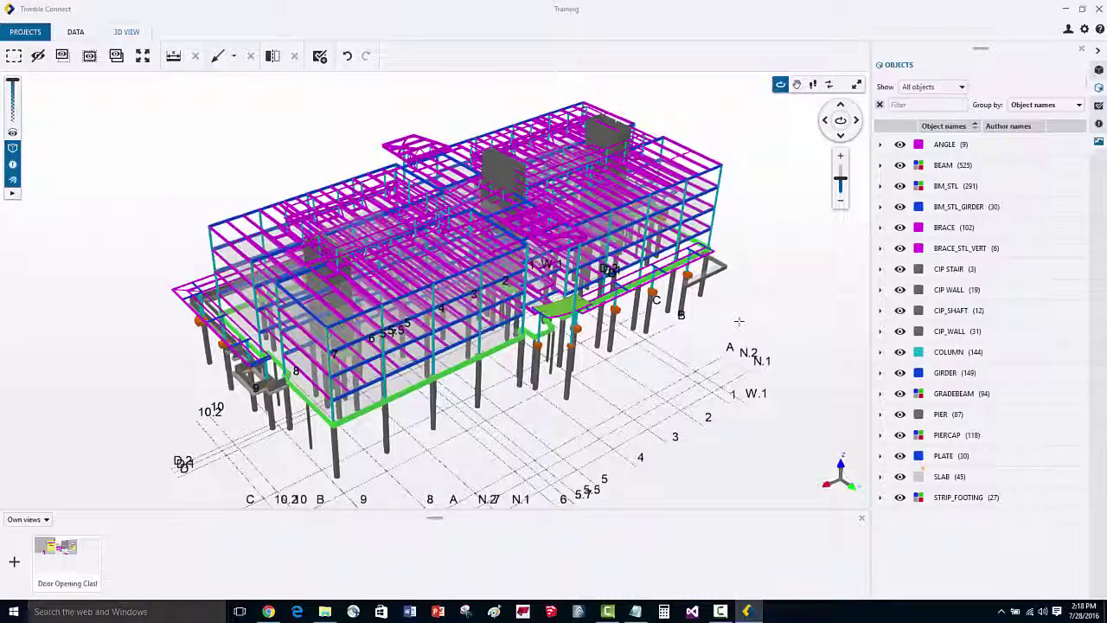
- Place a horizontal clipping plane at roof level and move it down to expose the foundation
scroll(754, 148, up, 5)
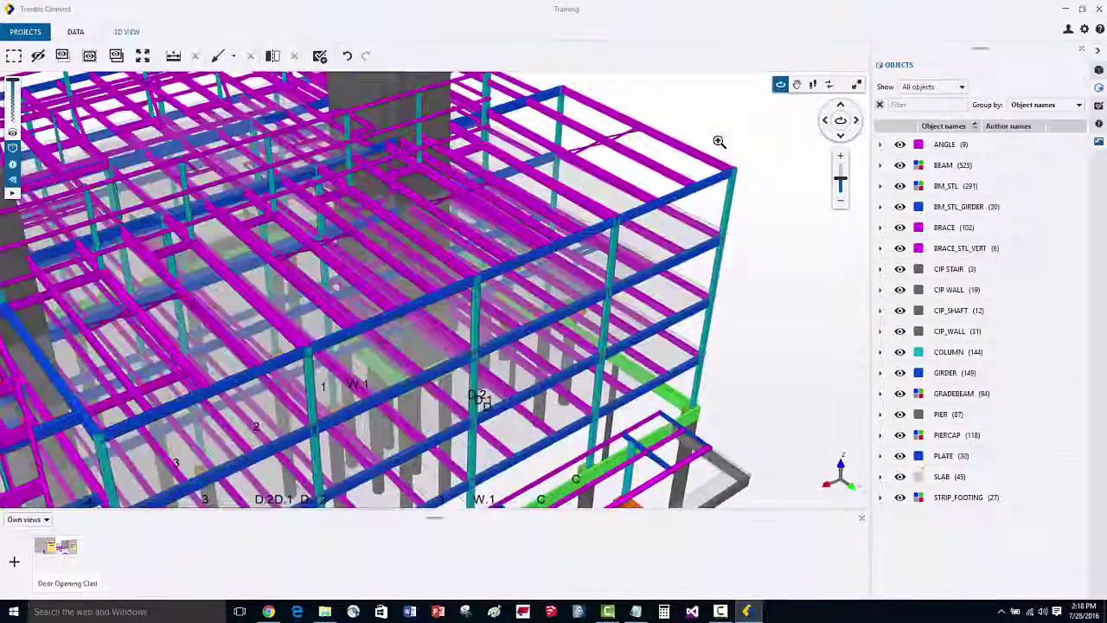
scroll(719, 141, up, 2)
click(273, 55)
click(709, 151)
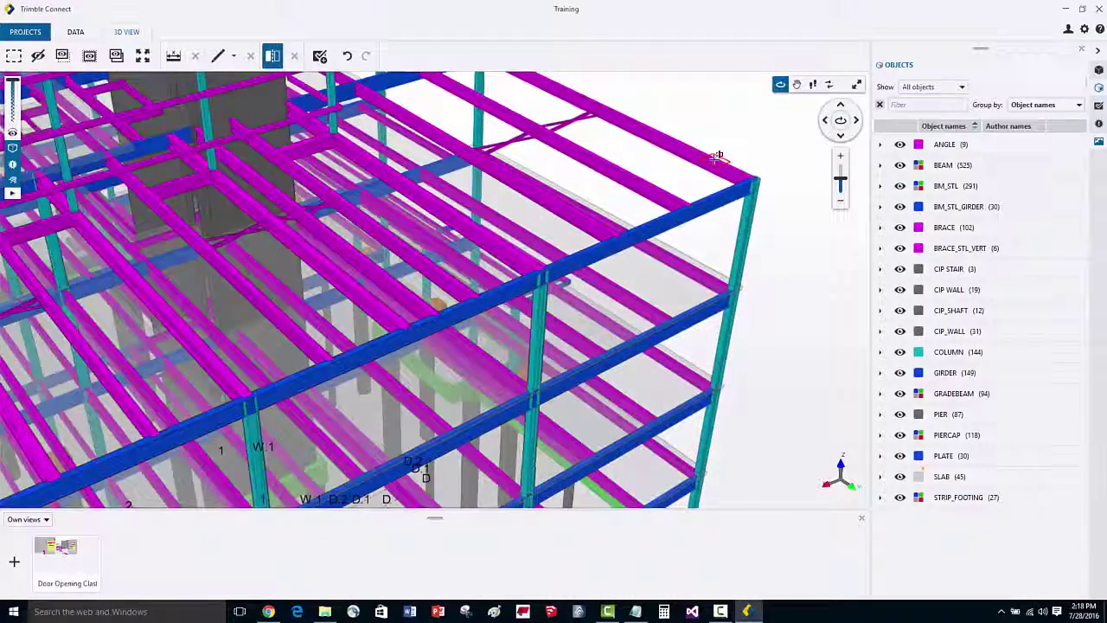
scroll(714, 159, down, 6)
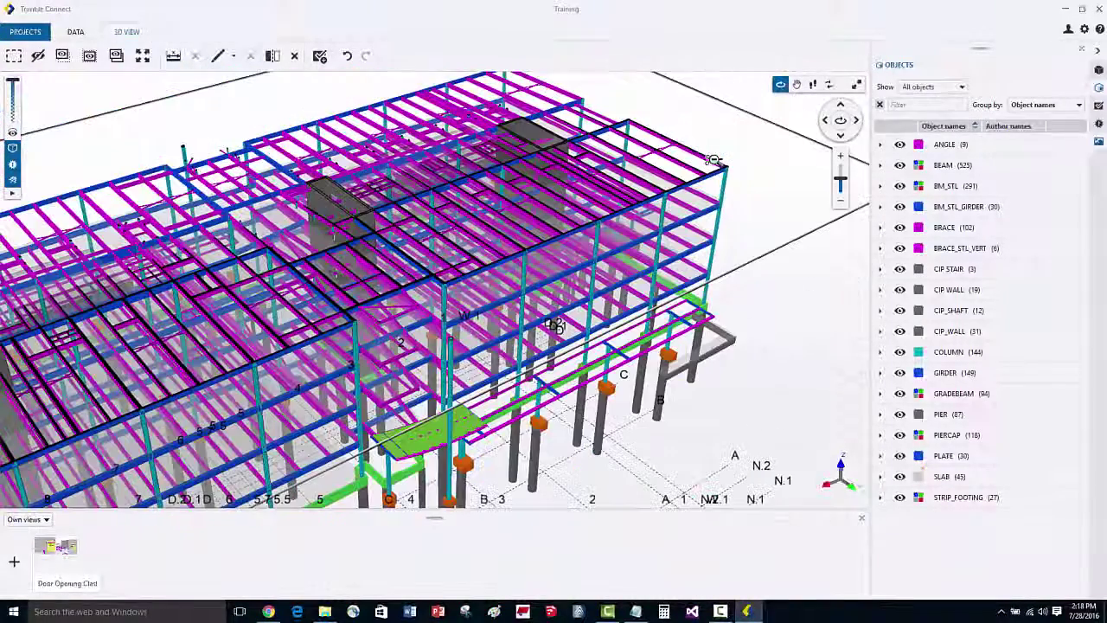
drag(714, 161, 716, 209)
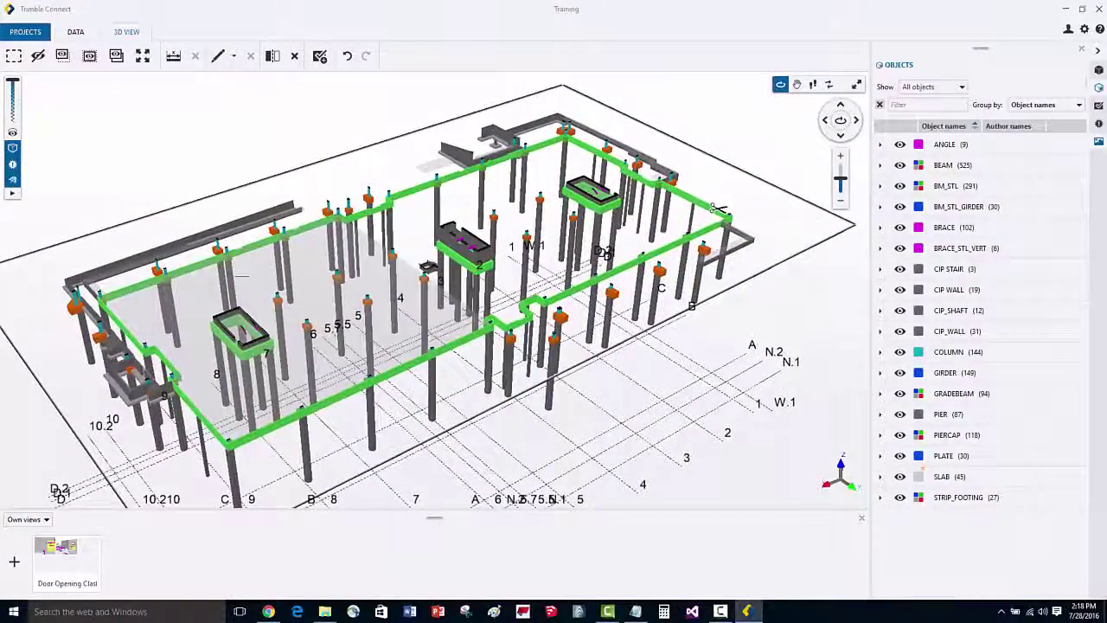
- Switch the 3D view from perspective to parallel projection and frame the whole clipped foundation at an angle from above
click(12, 149)
scroll(402, 261, down, 10)
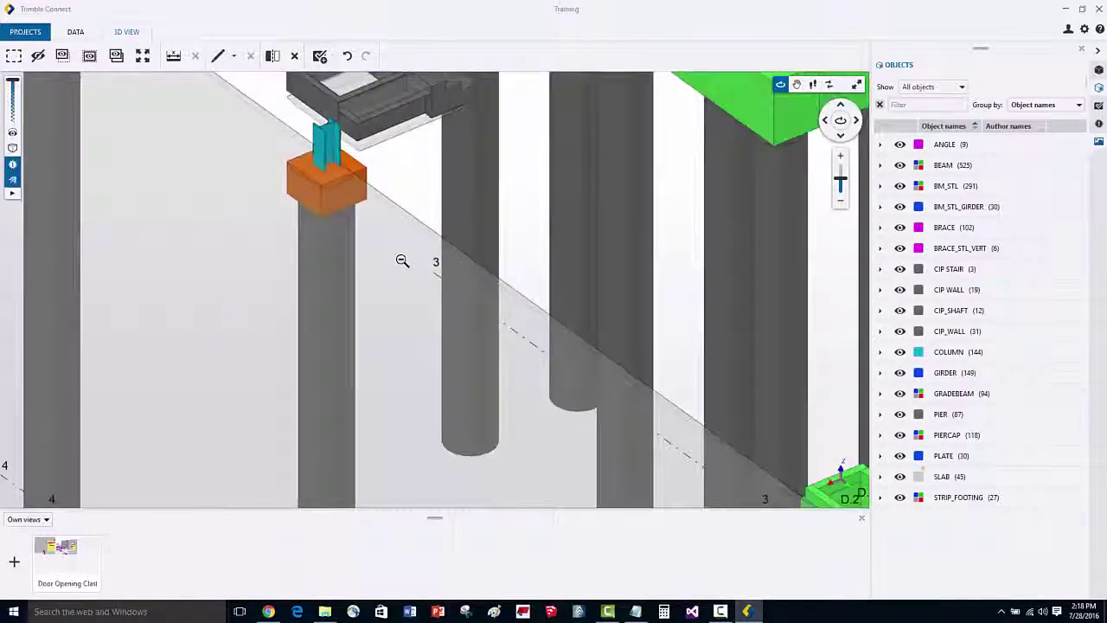
scroll(402, 261, down, 5)
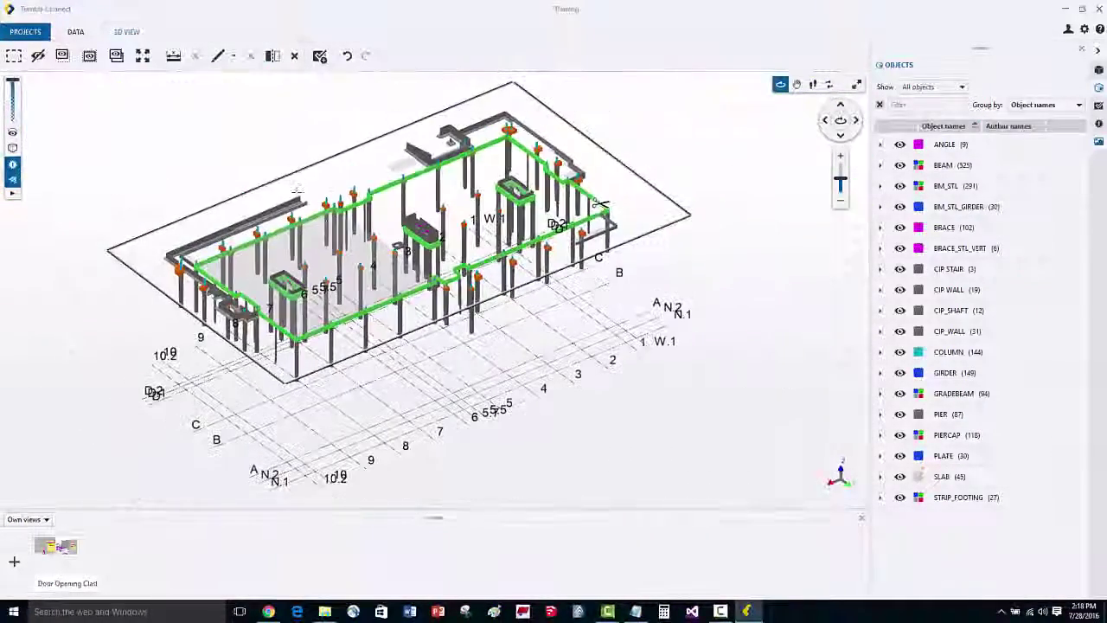
drag(390, 281, 443, 325)
middle_drag(443, 325, 378, 317)
scroll(399, 287, down, 3)
drag(398, 287, 400, 290)
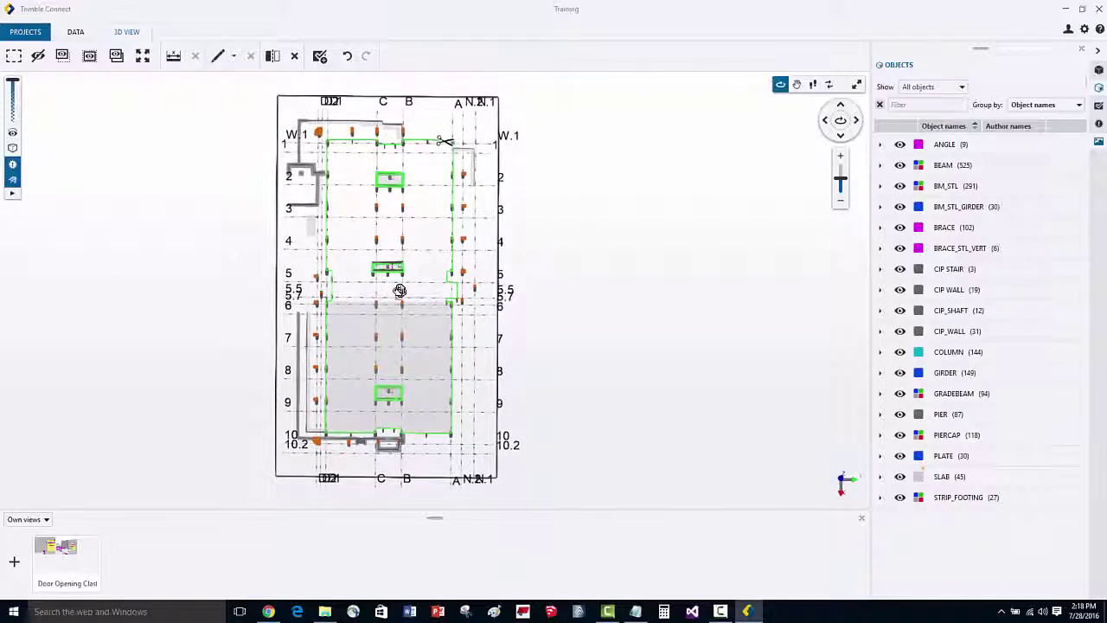
drag(529, 361, 366, 275)
scroll(547, 328, up, 3)
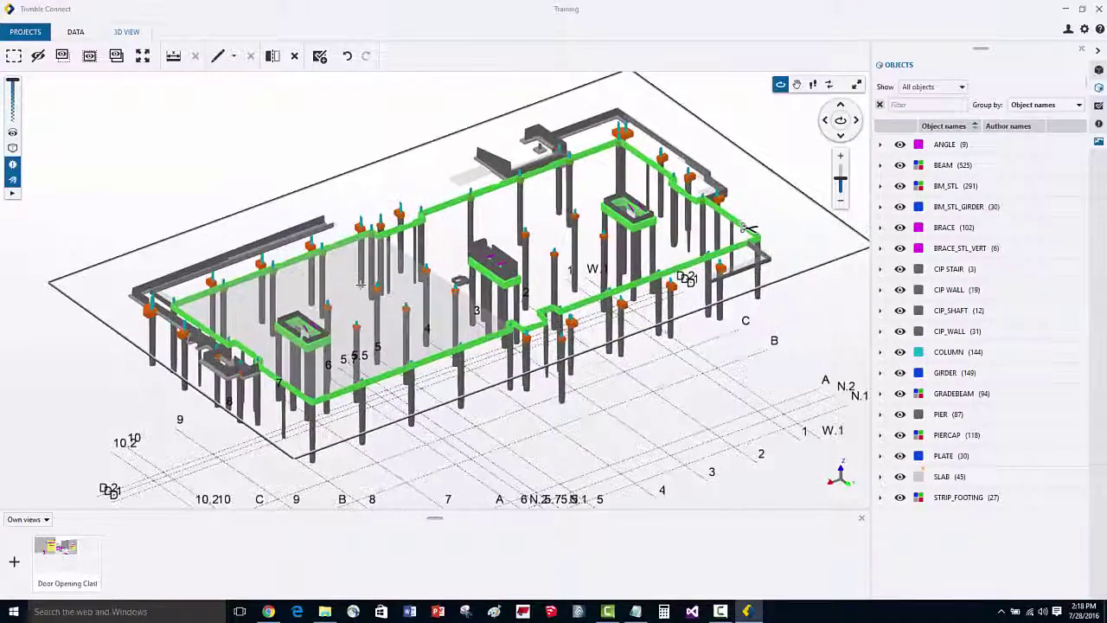
scroll(366, 275, up, 2)
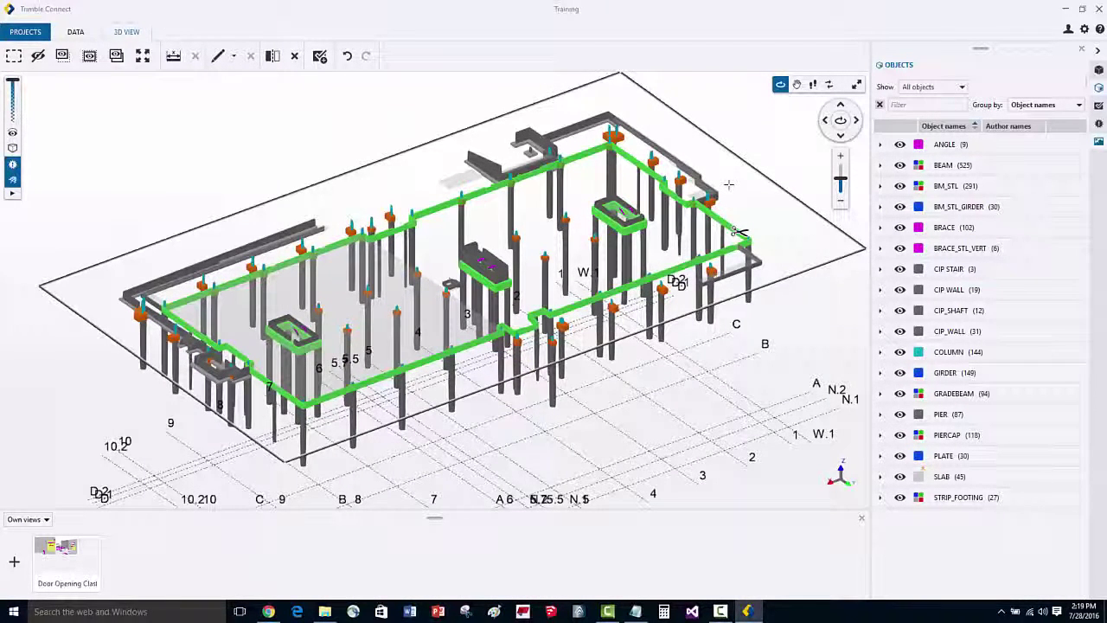
- Color the PIER and PIERCAP object groups red and clear the selection
click(949, 414)
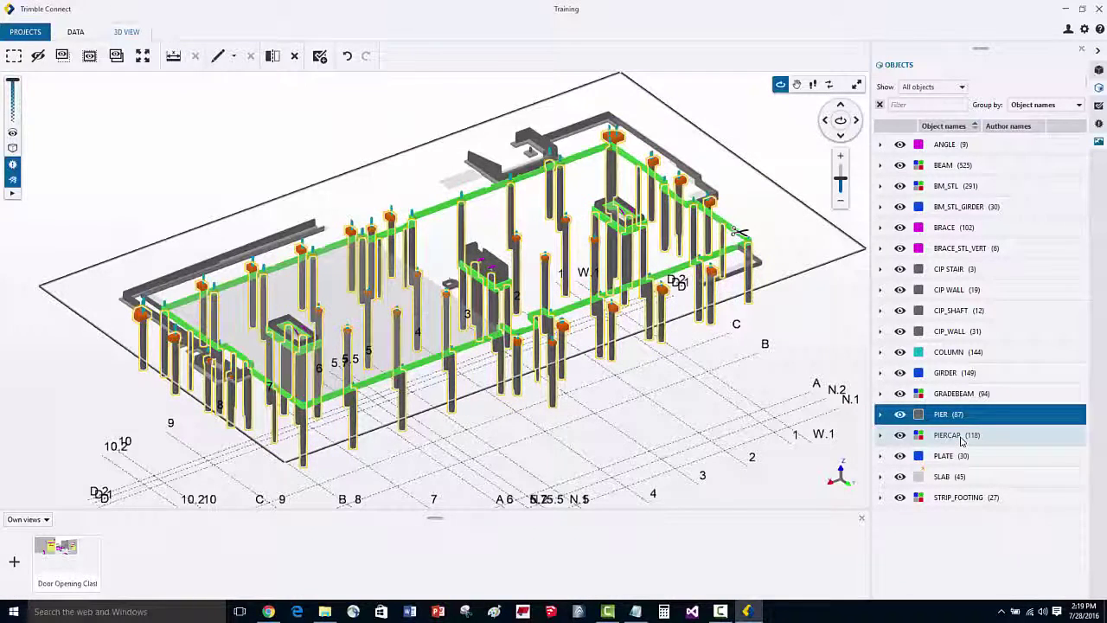
click(926, 435)
ctrl+click(921, 416)
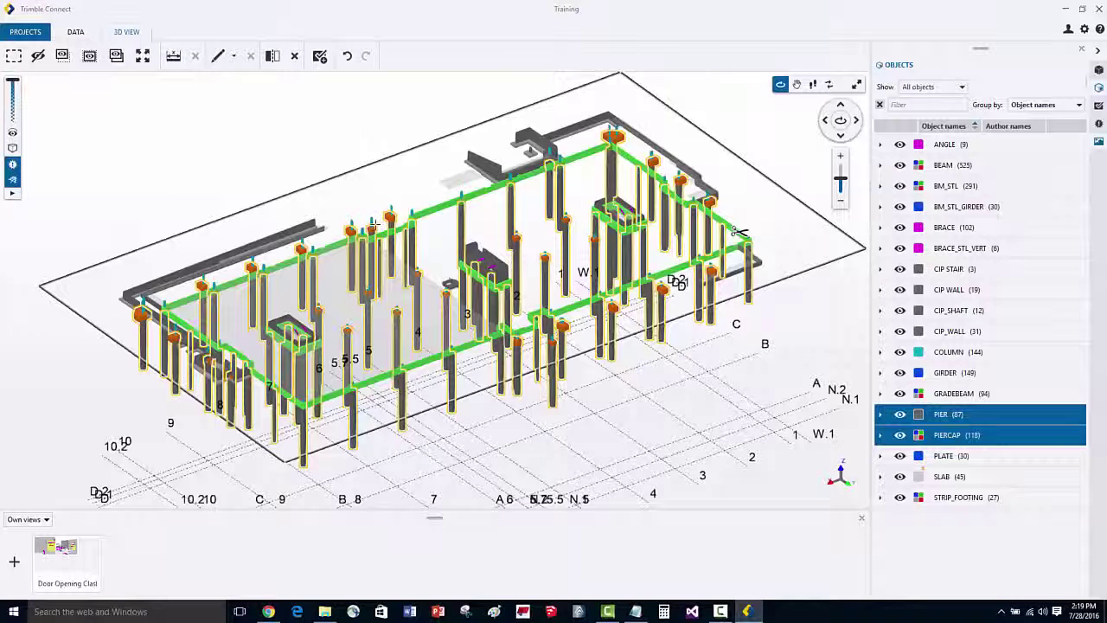
right_click(390, 219)
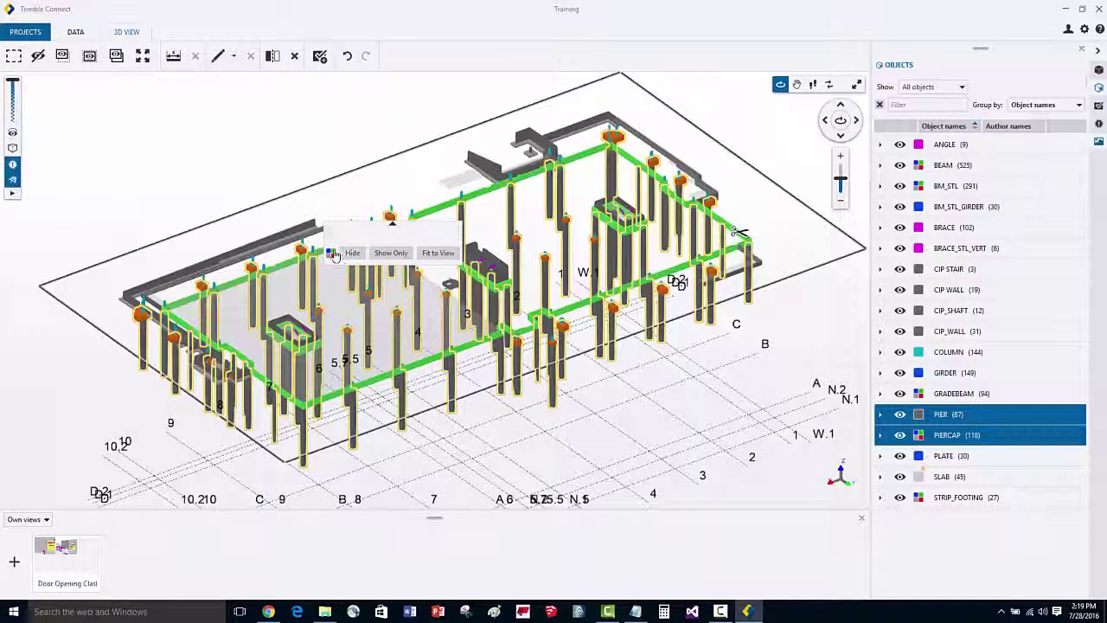
click(332, 253)
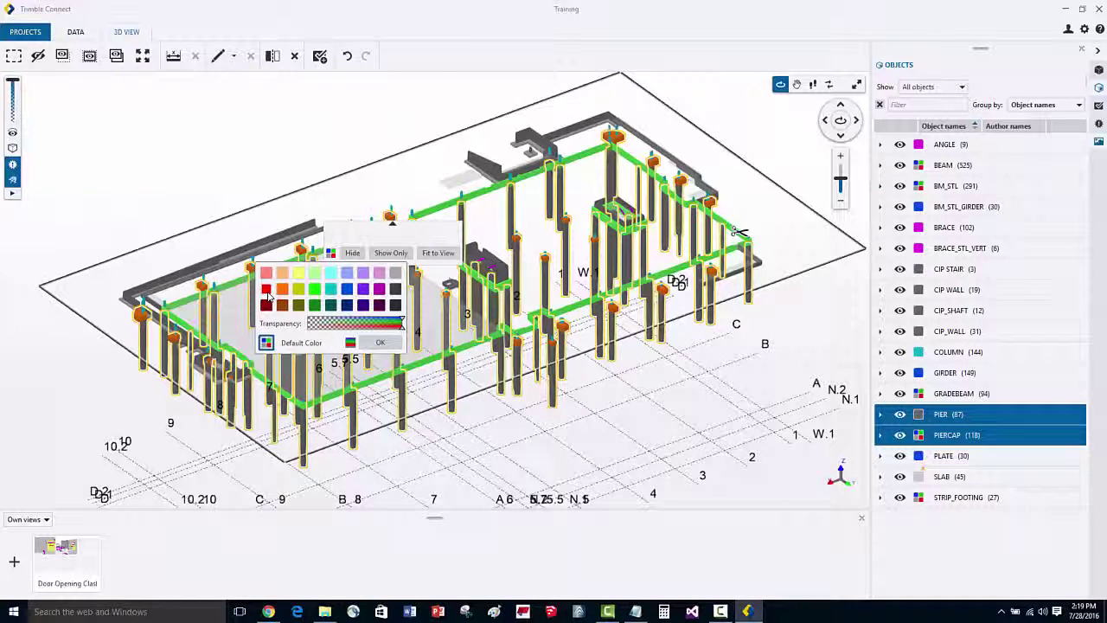
click(266, 290)
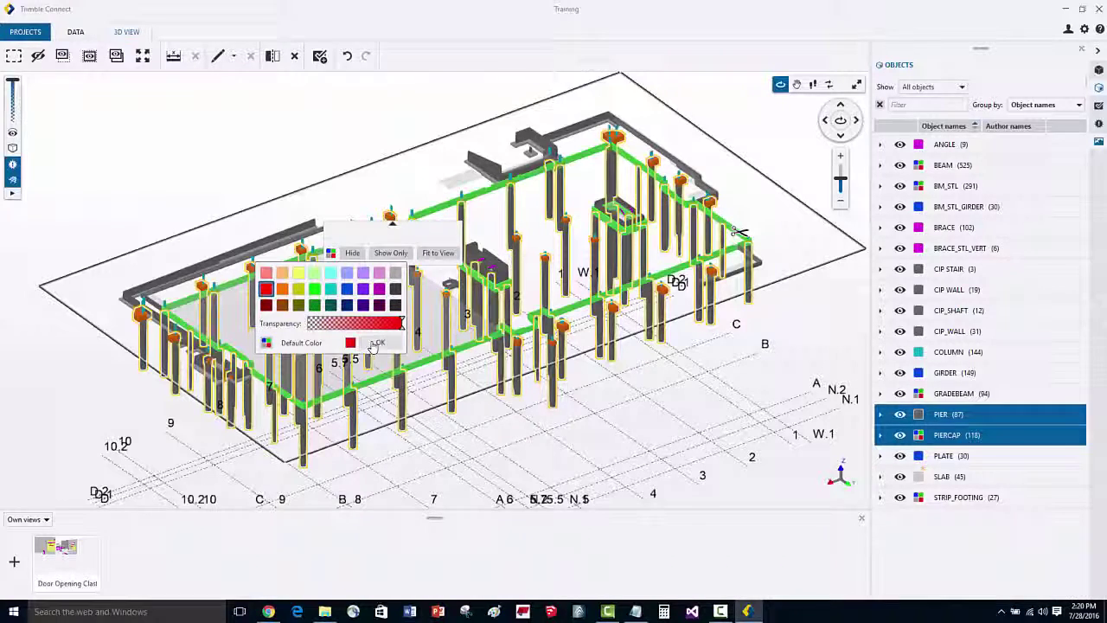
click(376, 343)
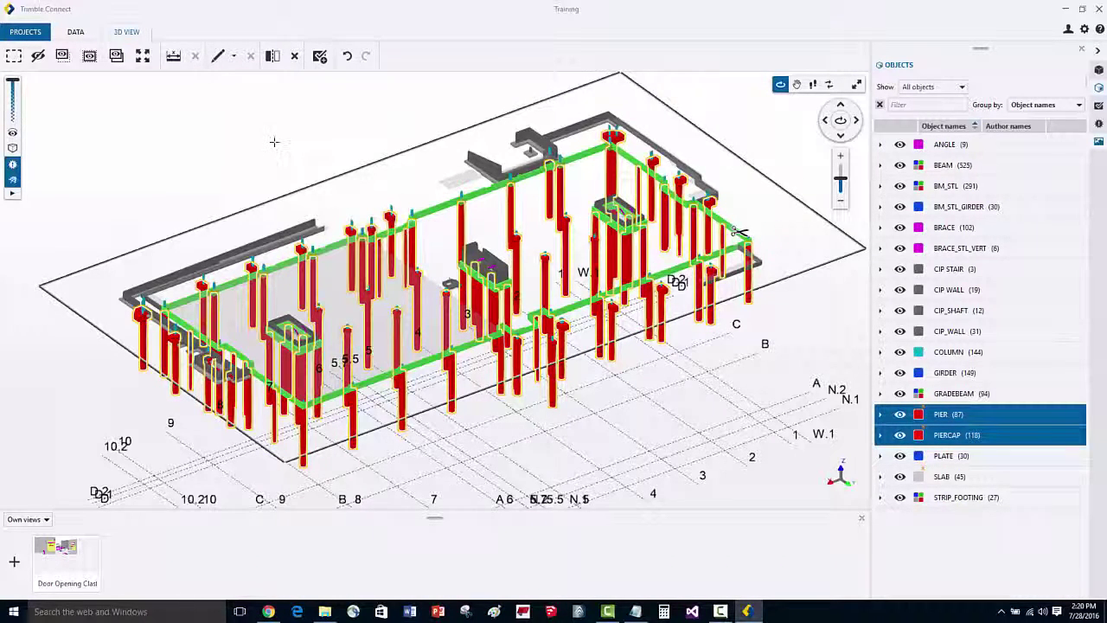
click(230, 156)
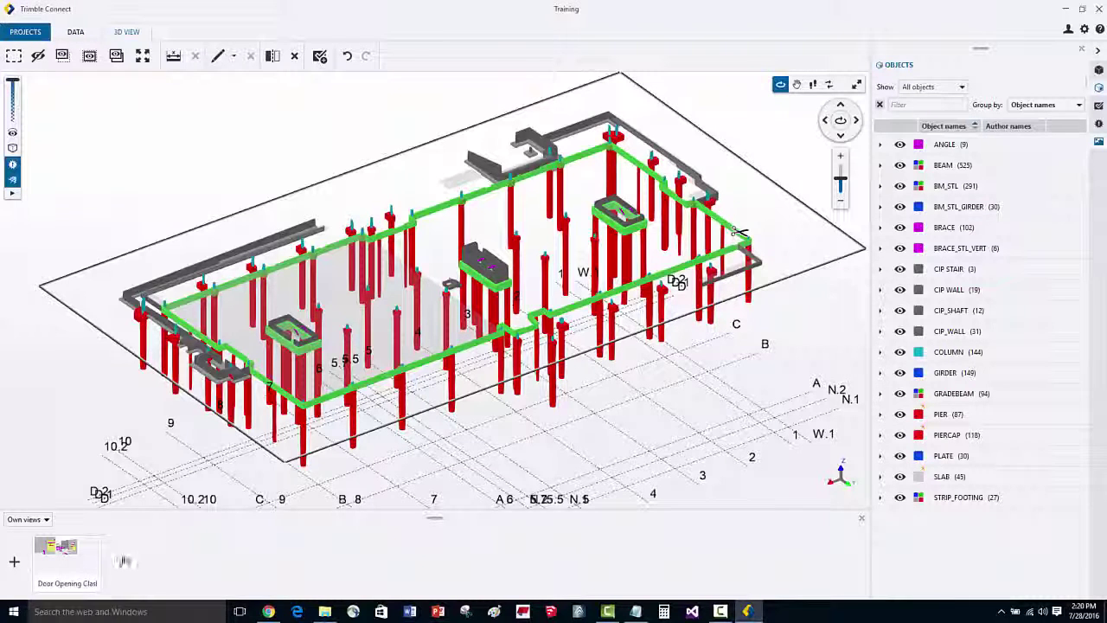
- Save the clipped view with the red piers under the name Foundation
text(Founda)
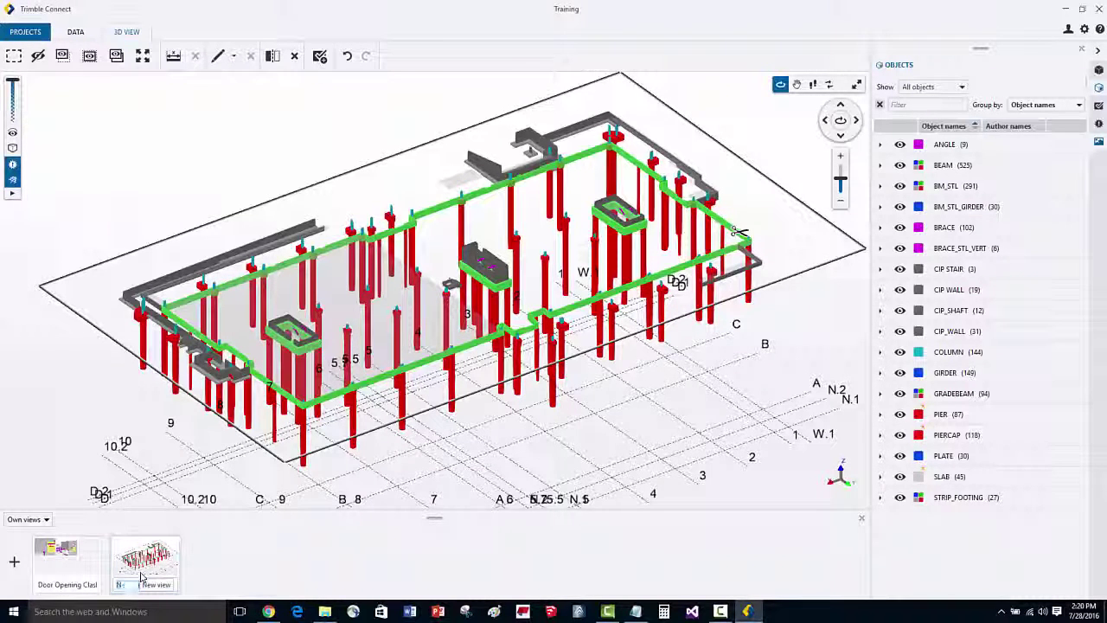
text(tion)
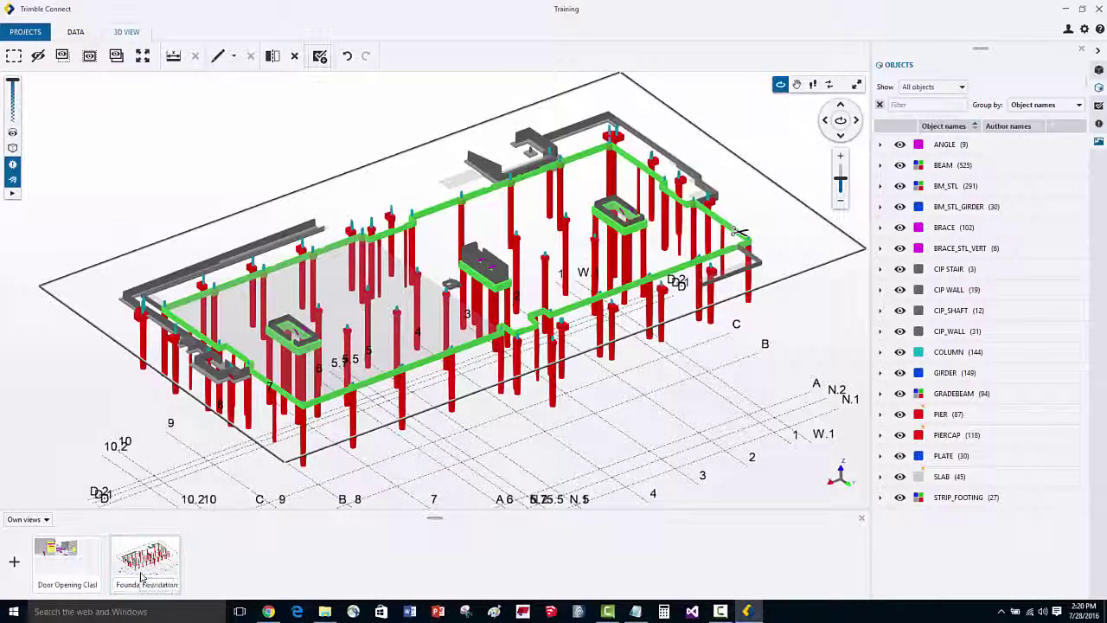
key(Return)
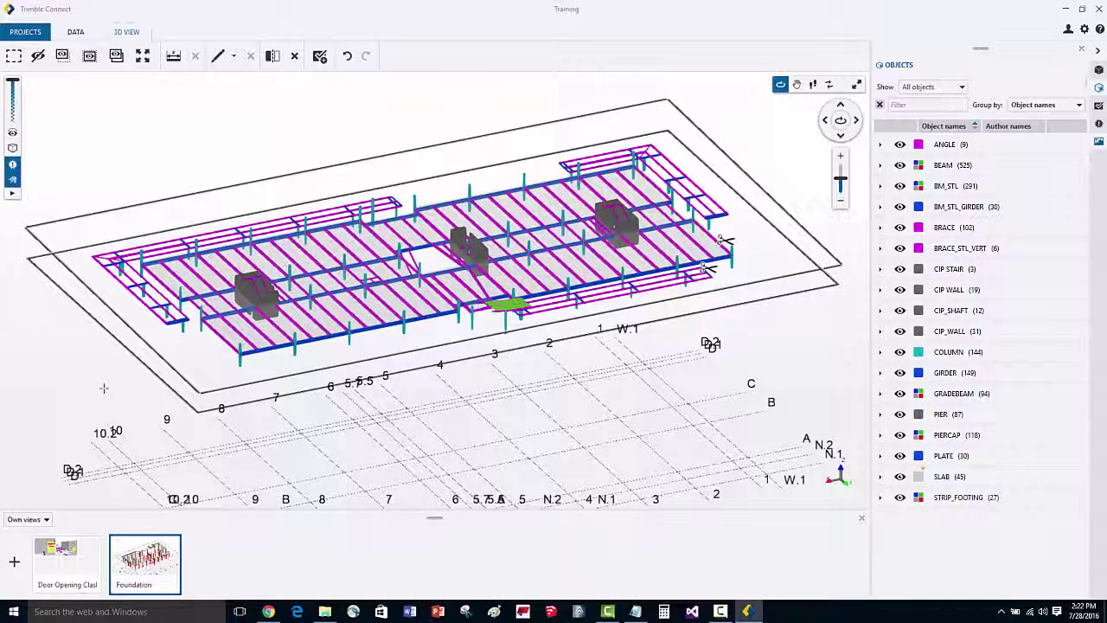
- Save the current second-floor framing between the two clipping planes as a new view named 2nd Floor
click(14, 561)
text(2nd Floor)
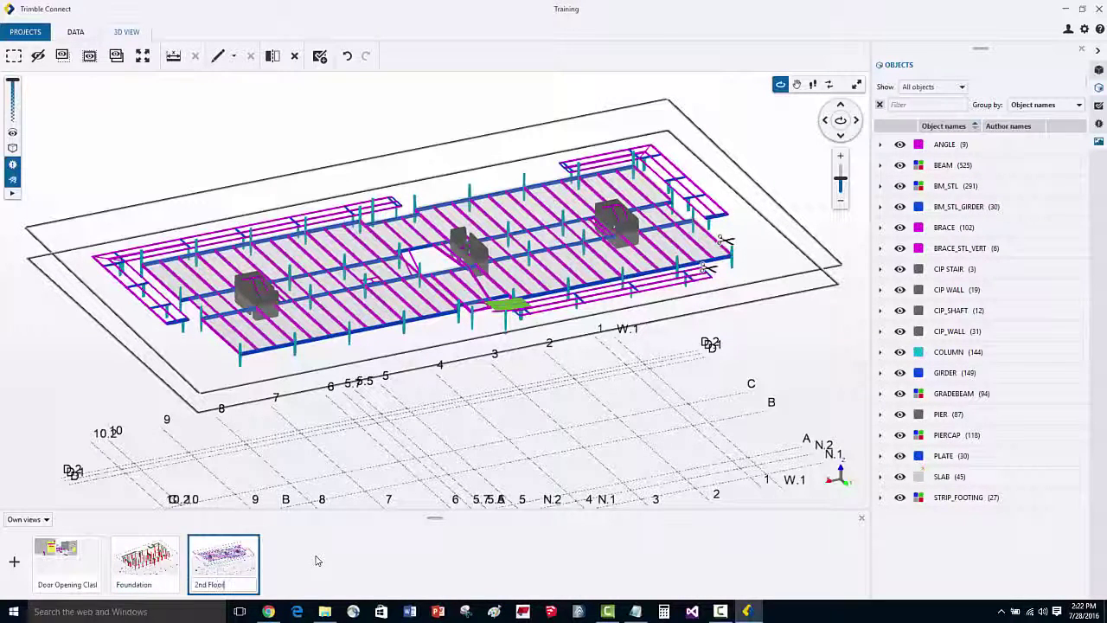
key(Return)
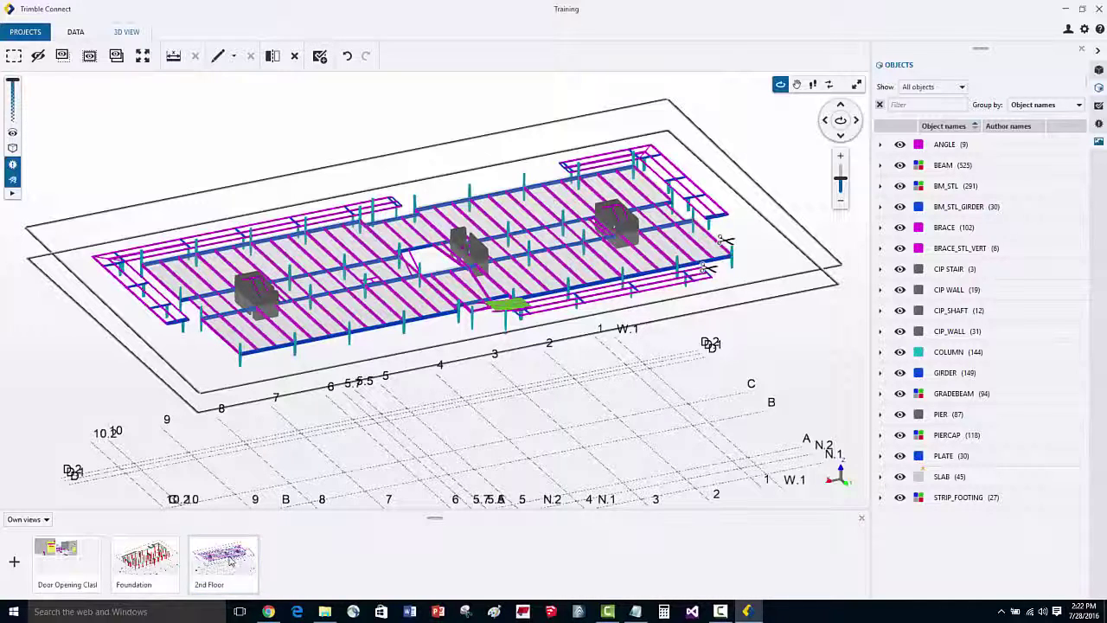
- Combine the 2nd Floor and Foundation views into a view group named Floor Plans
drag(223, 560, 134, 575)
double_click(134, 584)
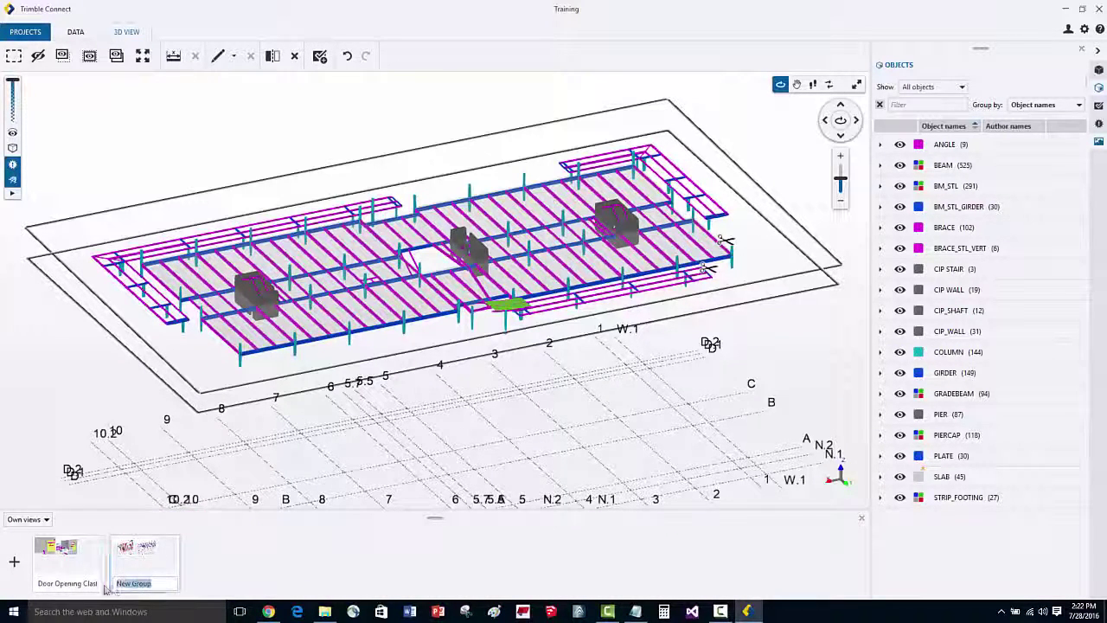
text(Floor P)
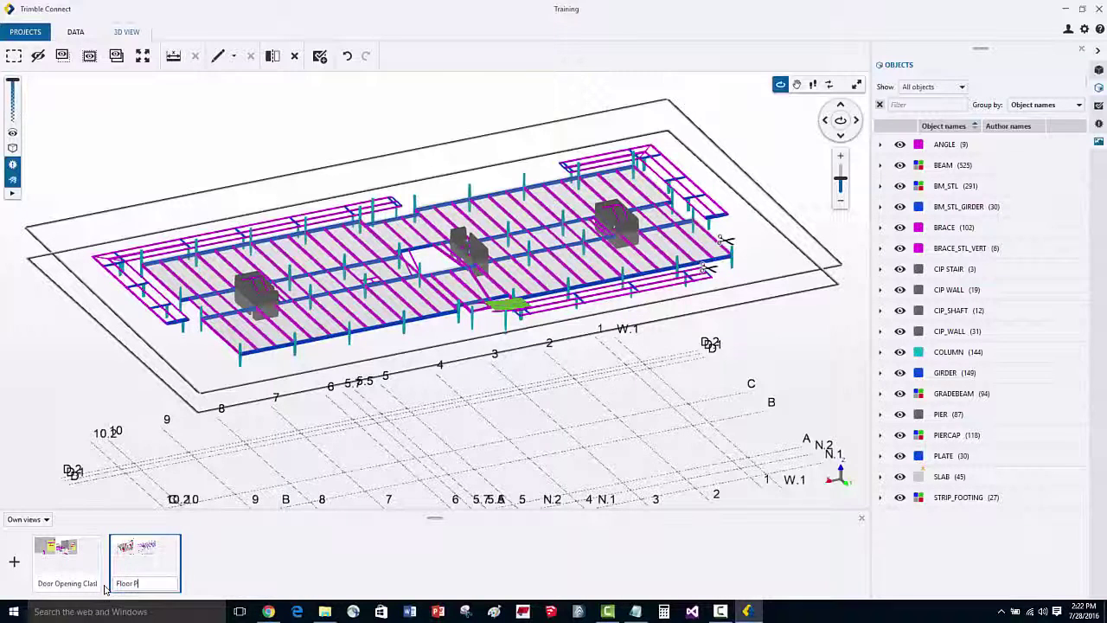
text(lans)
key(Return)
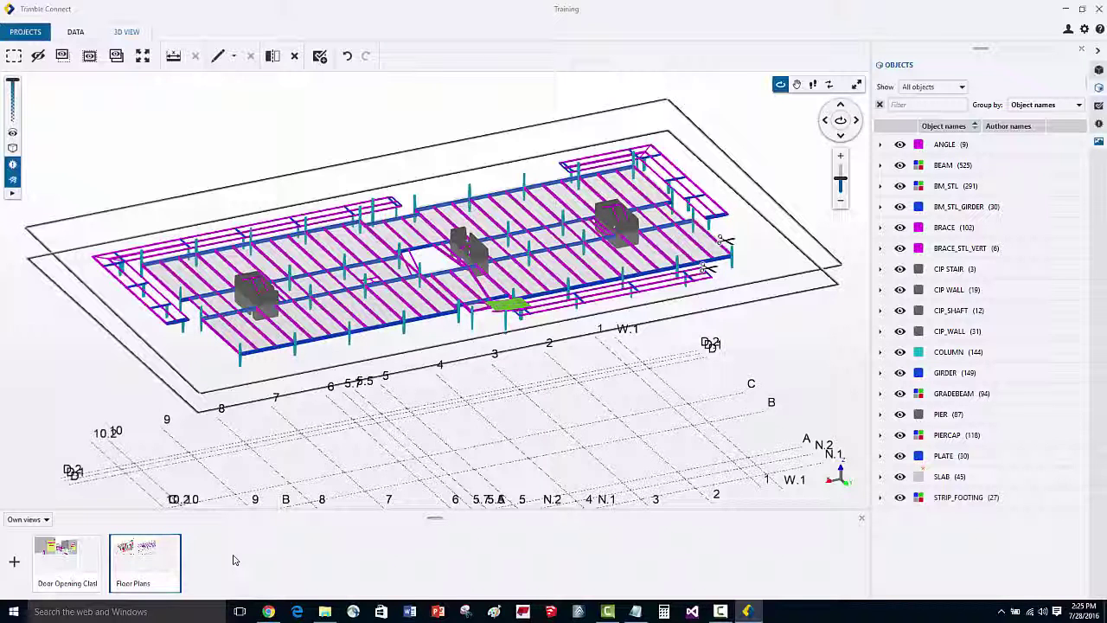
- Open the Floor Plans group, recall the Foundation and 2nd Floor views in turn, and inspect the second-floor framing
double_click(144, 558)
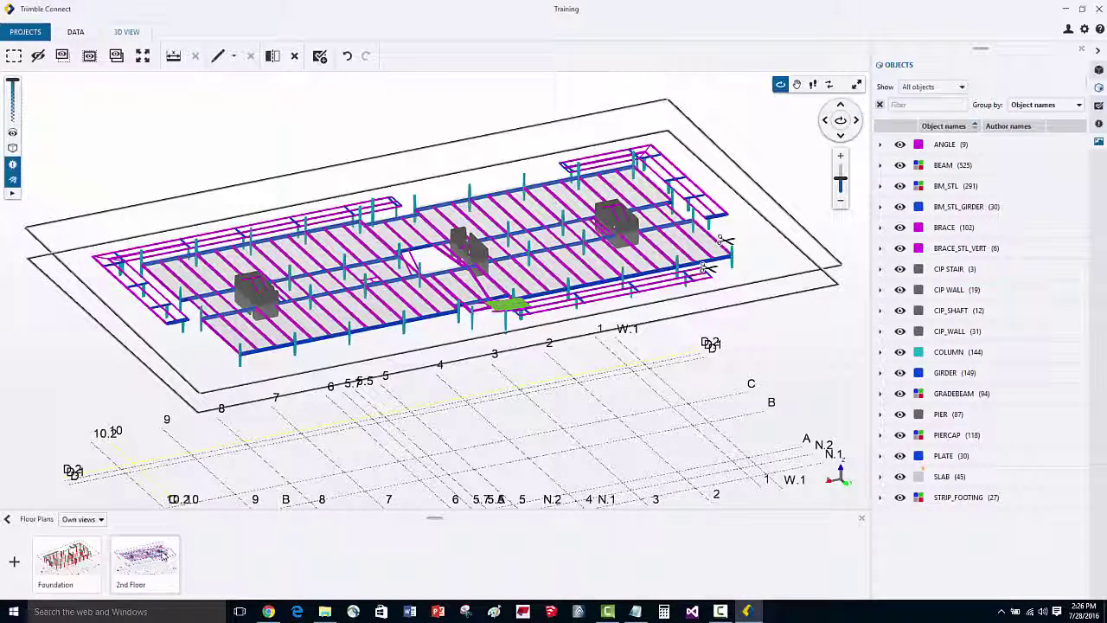
click(69, 558)
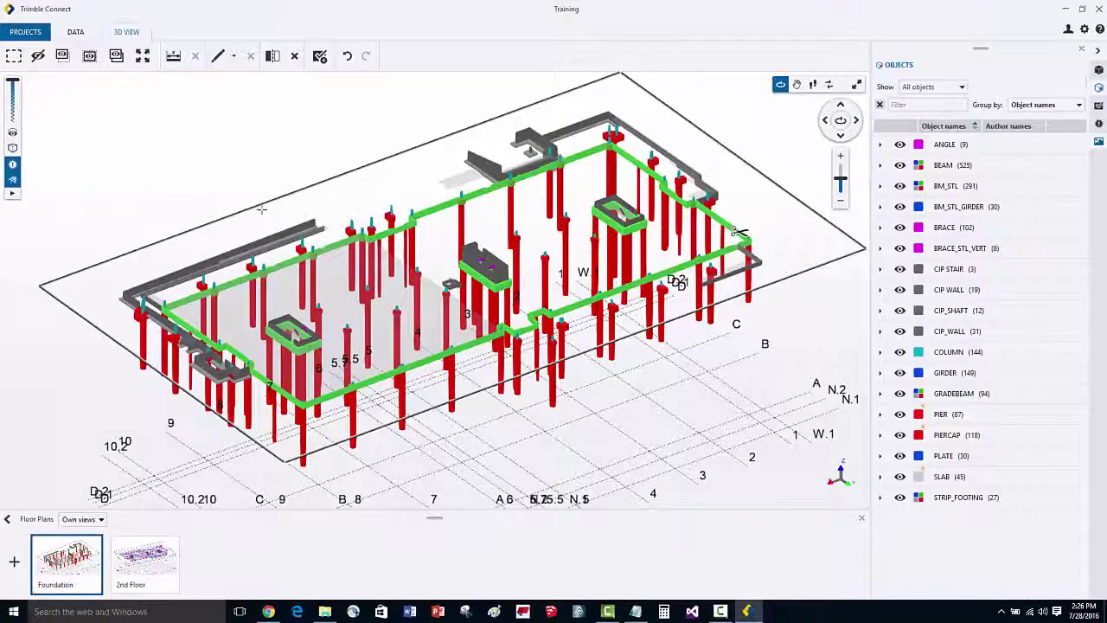
click(164, 559)
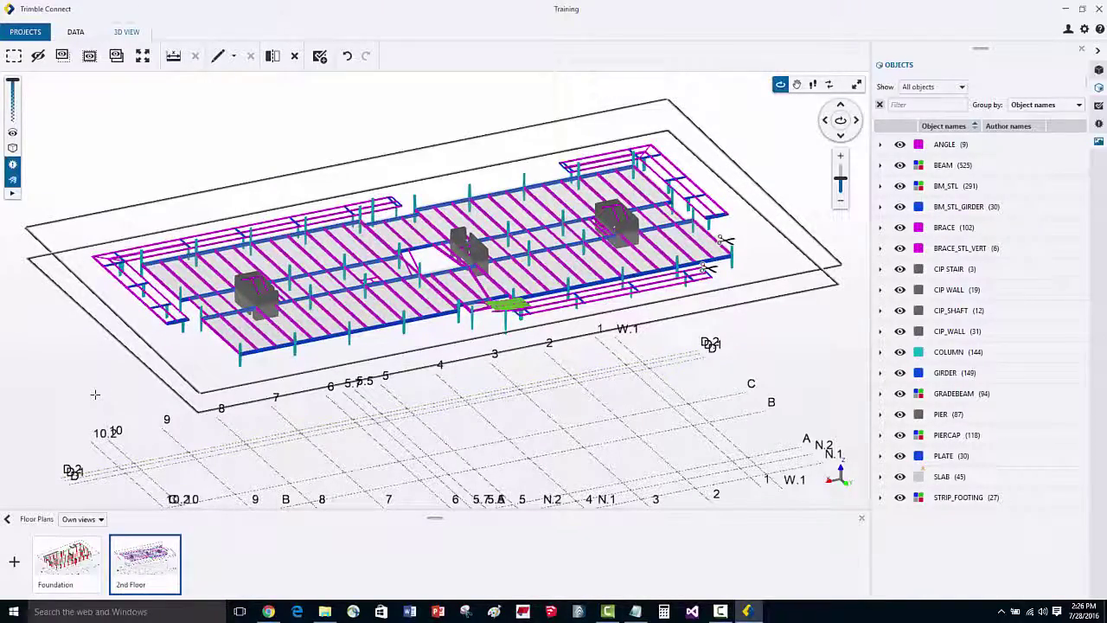
scroll(278, 248, up, 6)
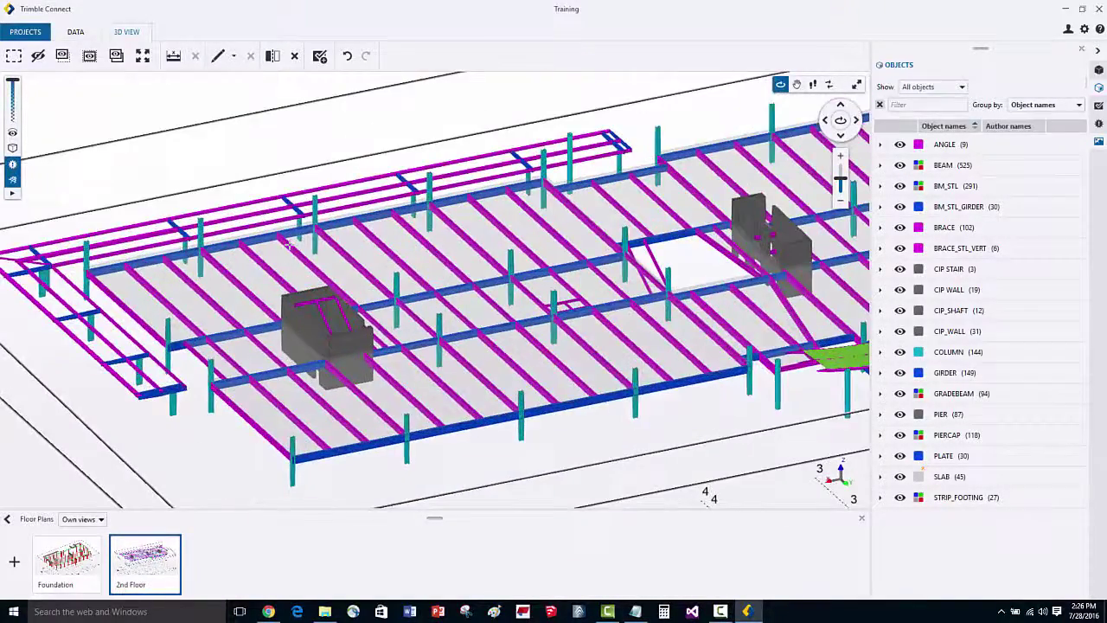
scroll(278, 247, down, 5)
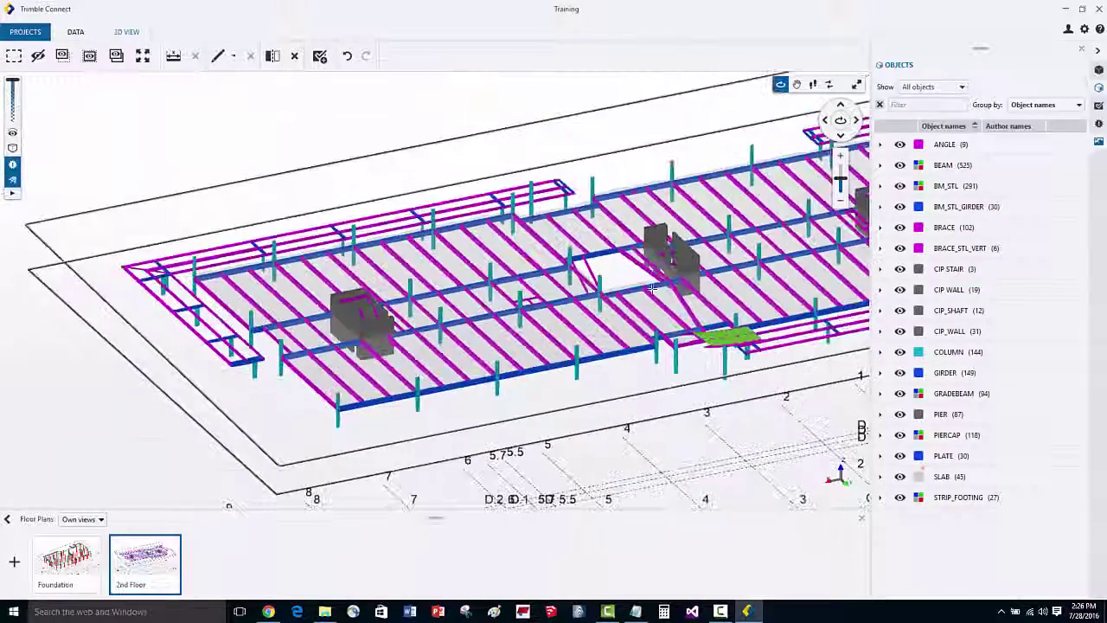
scroll(474, 318, down, 2)
scroll(478, 339, up, 3)
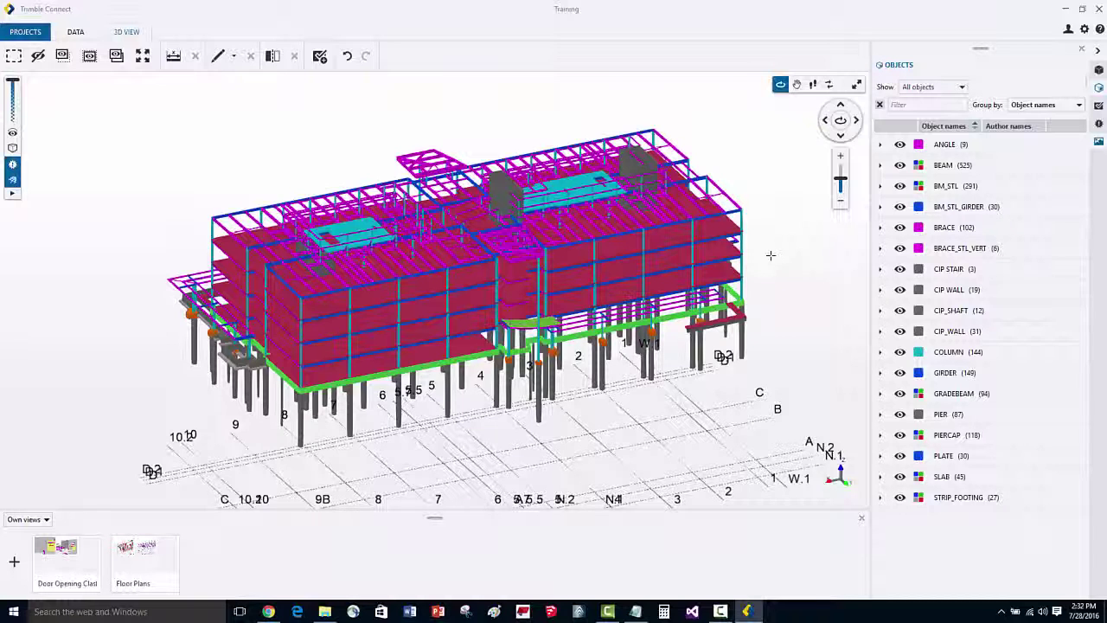
- Group the listed model objects by Phase
click(1046, 105)
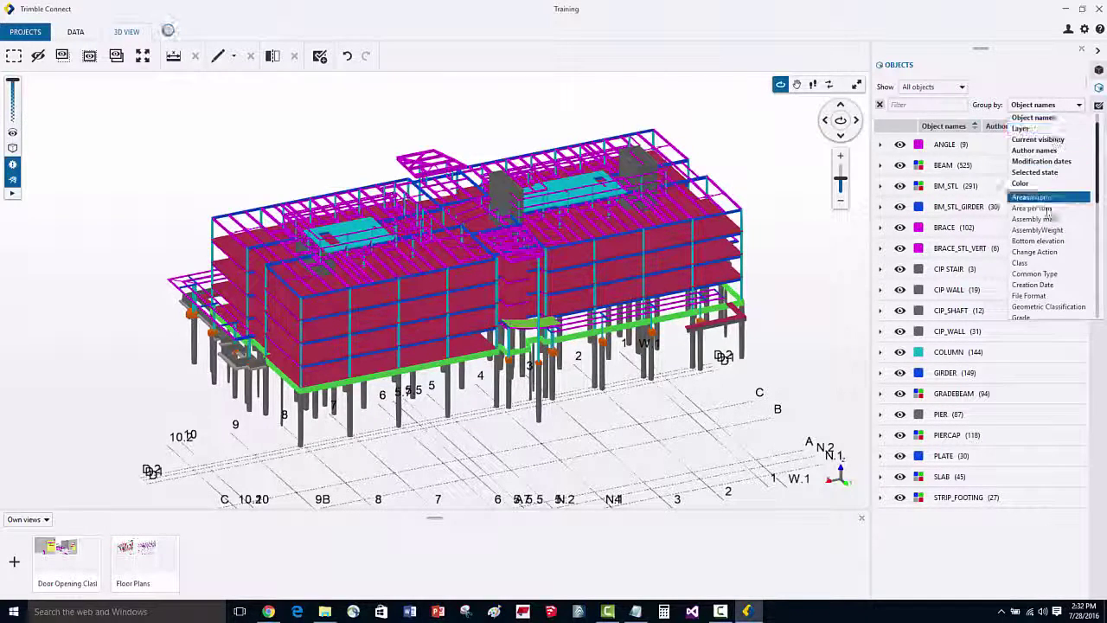
scroll(1048, 273, down, 3)
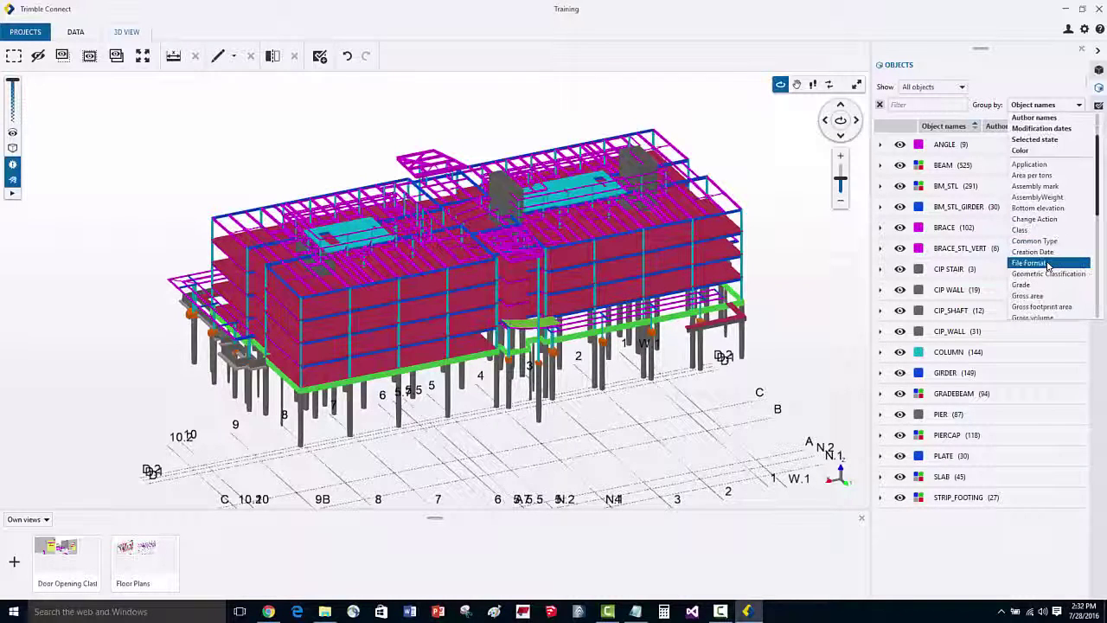
scroll(1048, 275, down, 5)
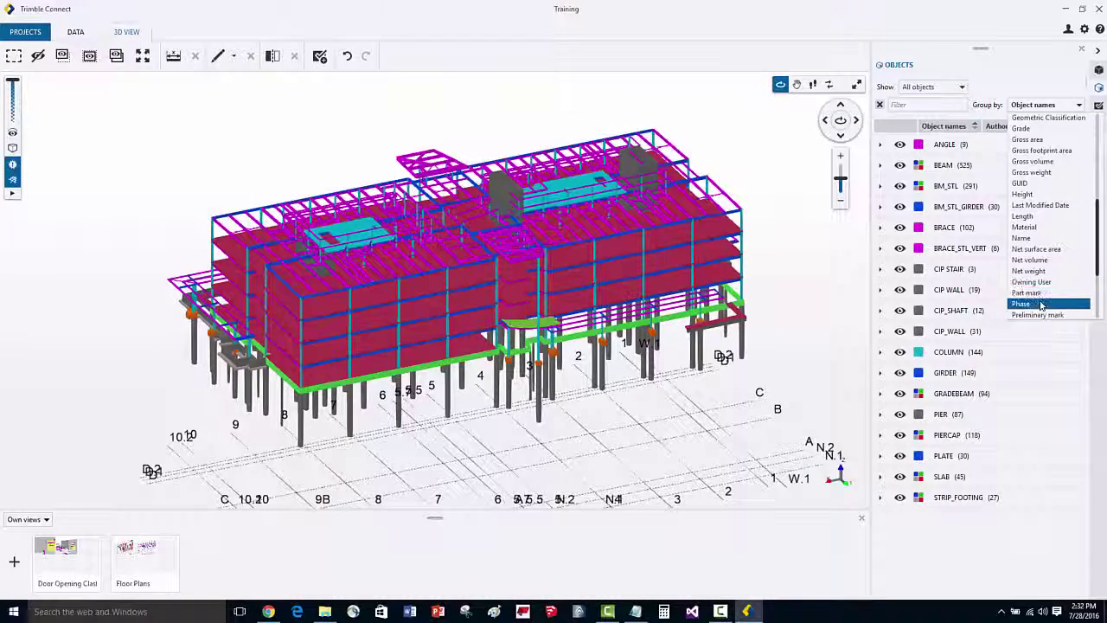
click(1042, 303)
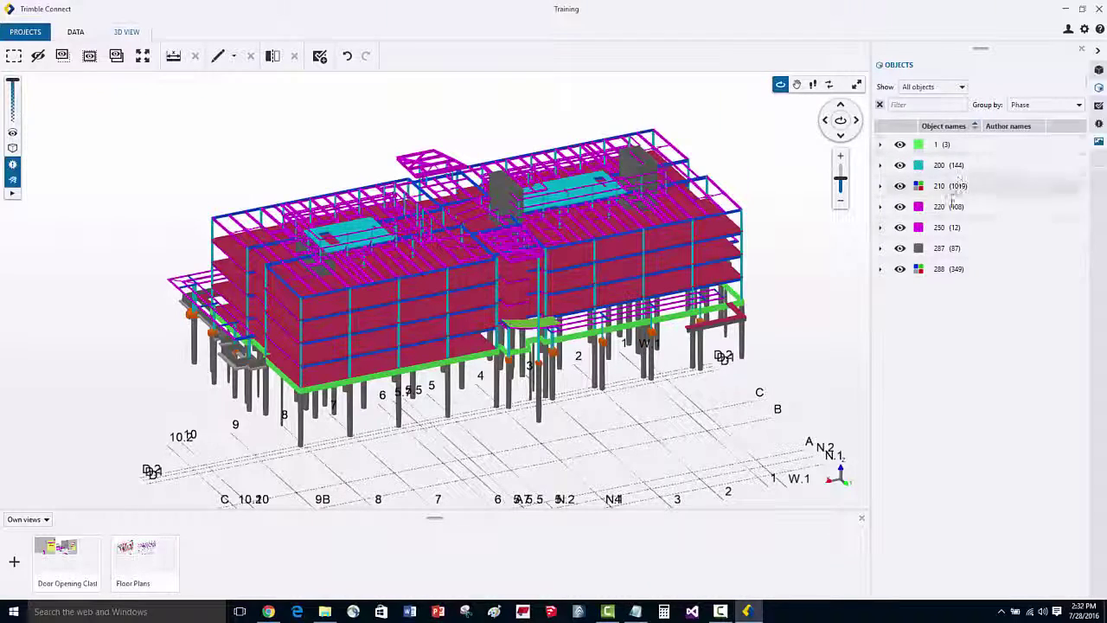
- Colour all objects in the phase 287 group red
click(942, 251)
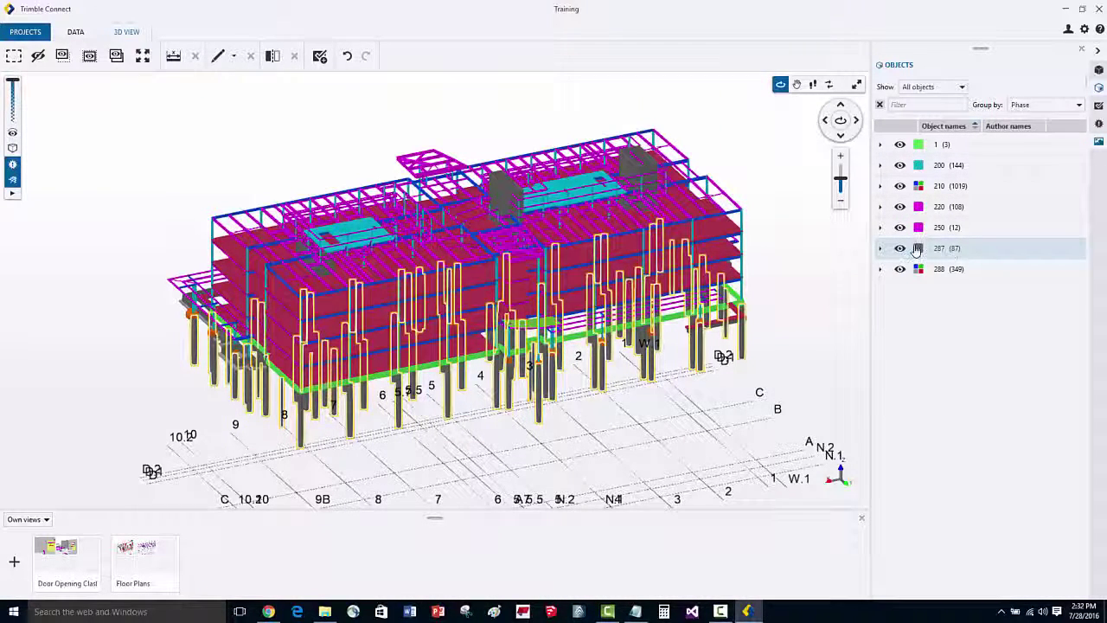
click(919, 250)
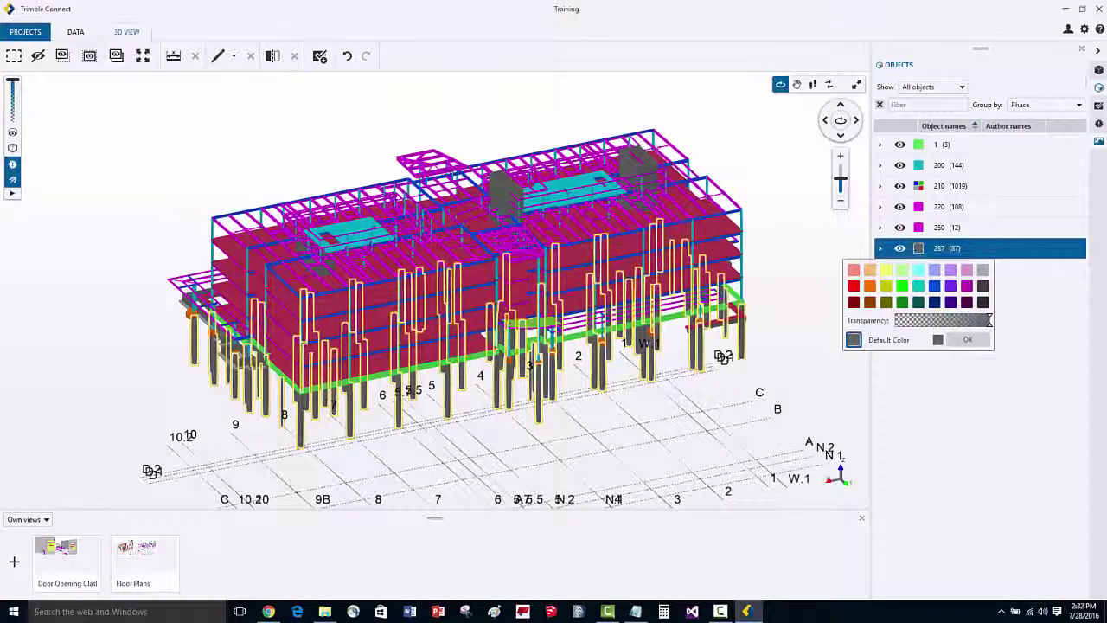
click(853, 286)
click(959, 339)
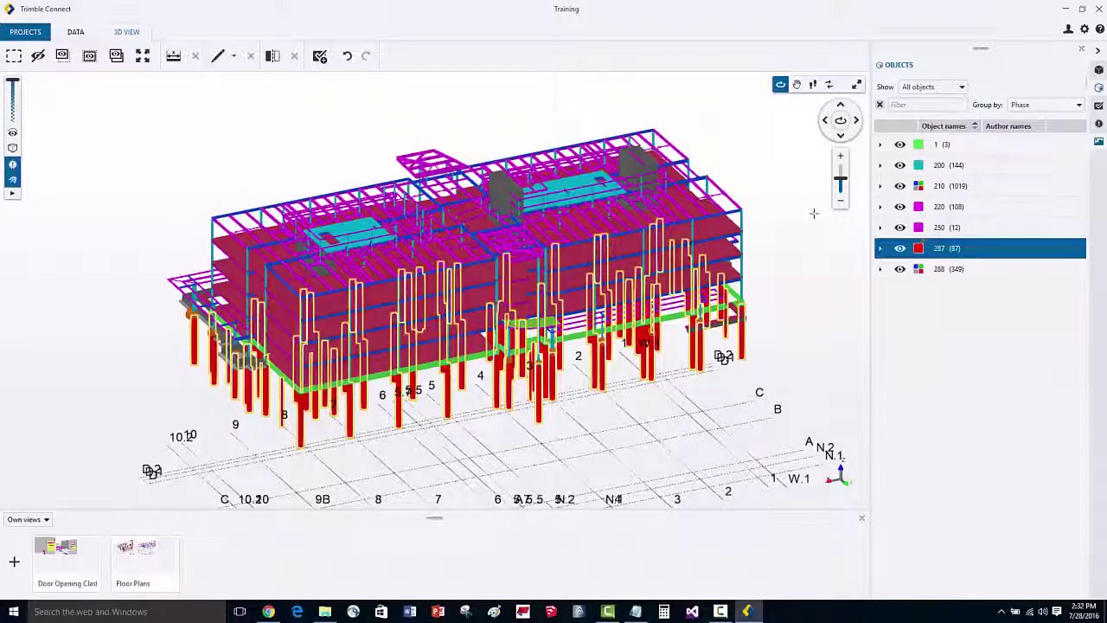
- Select phases 1, 200, 210, 220, 250 and 288 together and recolour them light grey with high transparency
click(988, 227)
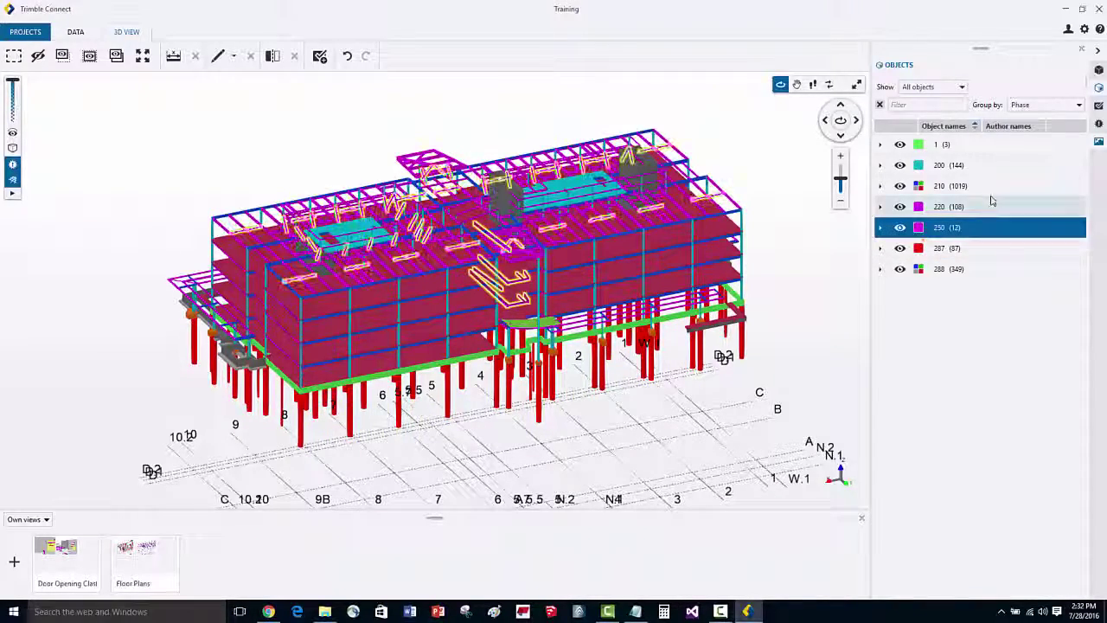
shift+click(992, 206)
shift+click(994, 185)
shift+click(995, 163)
shift+click(994, 145)
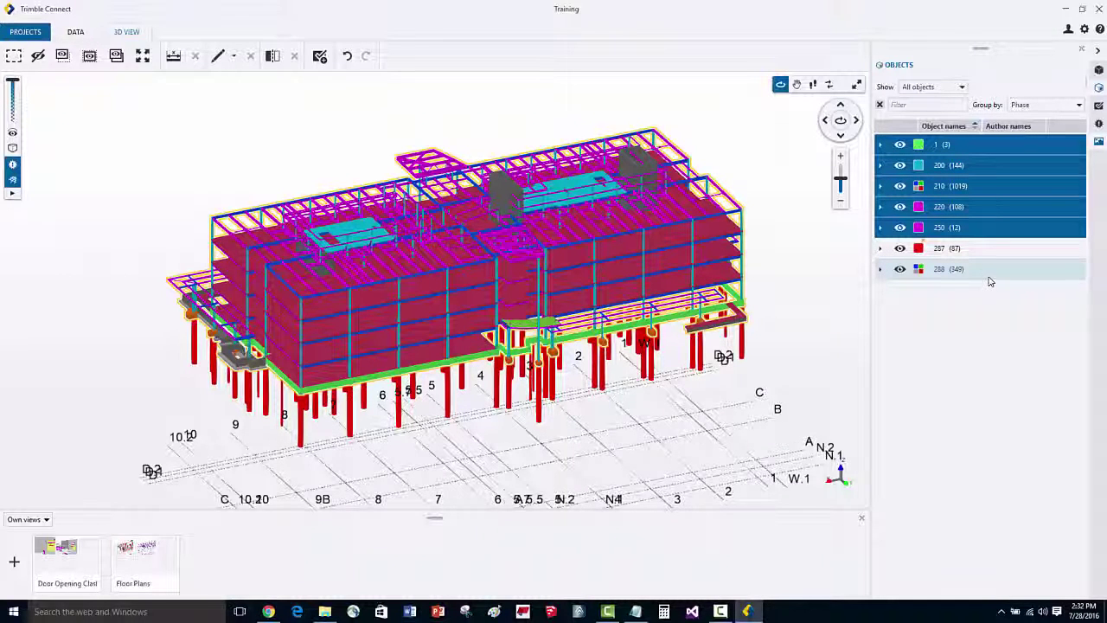
ctrl+click(982, 279)
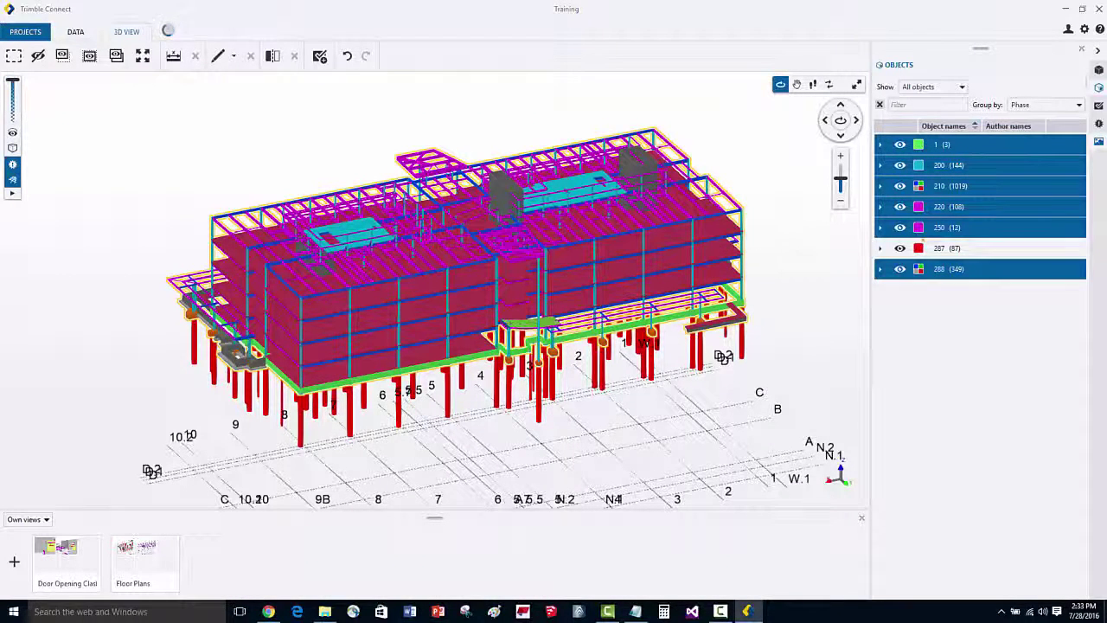
right_click(737, 204)
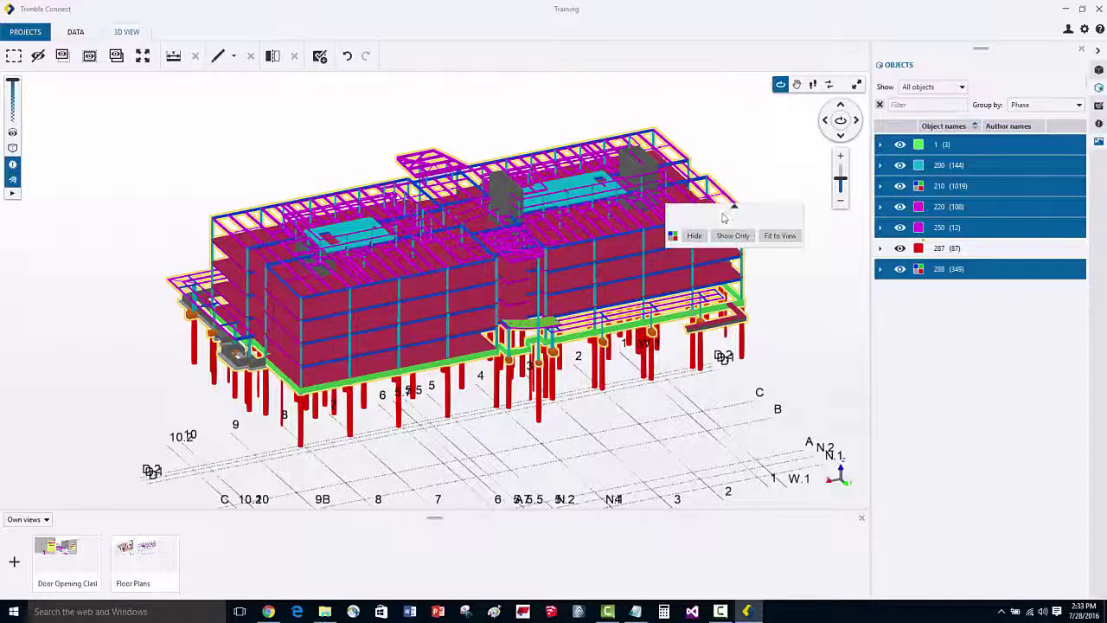
click(674, 236)
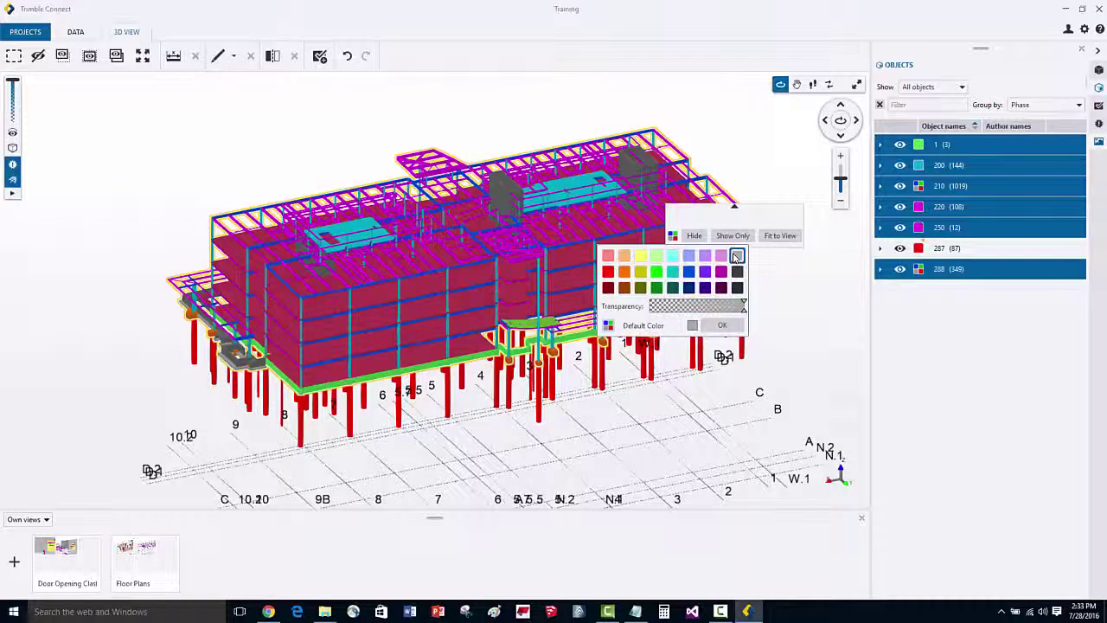
drag(719, 303, 662, 306)
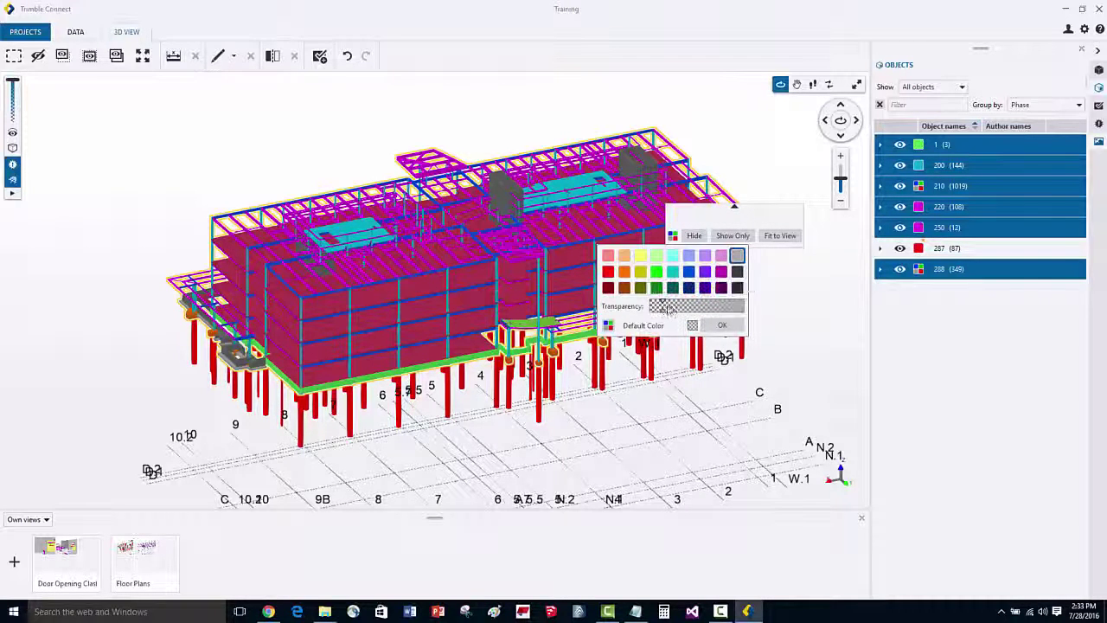
click(722, 325)
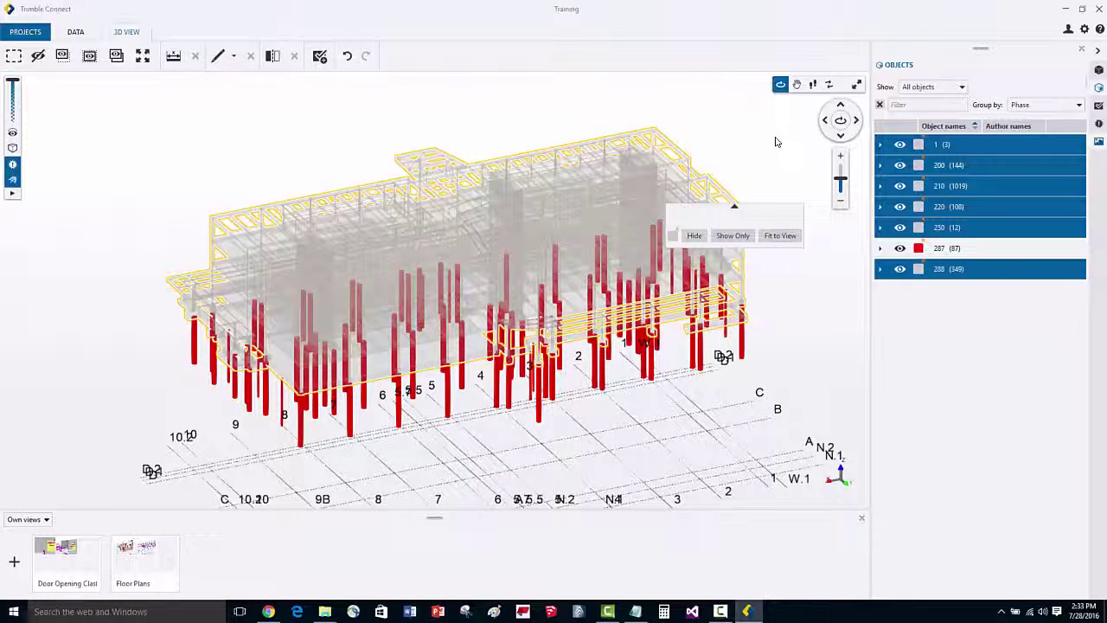
click(801, 215)
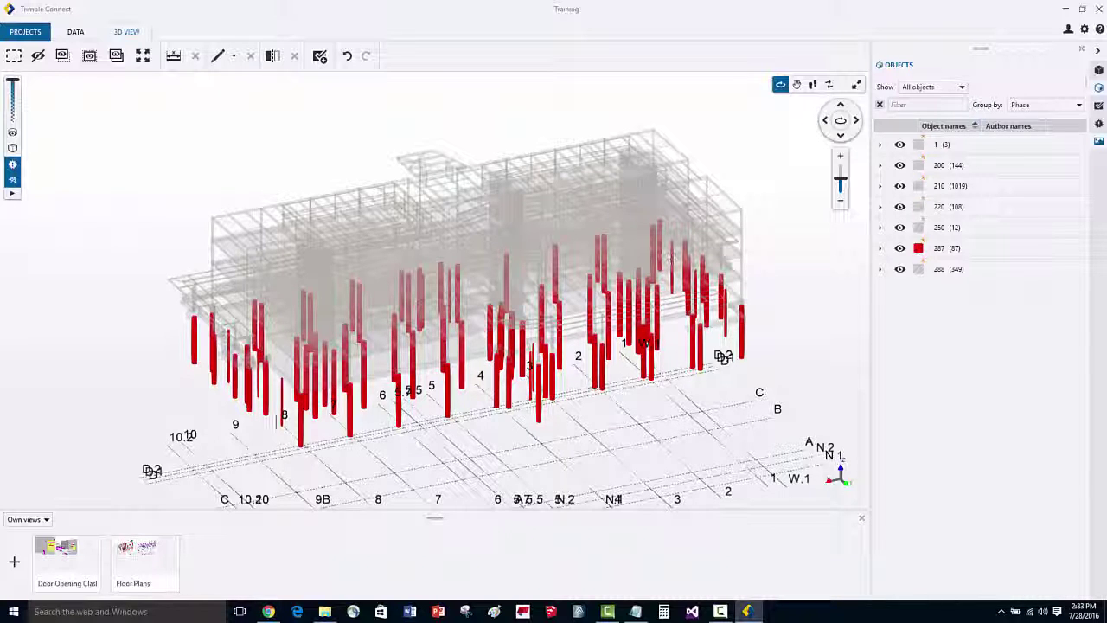
- Save the current coloured model display as a new view named Phase 287
click(12, 563)
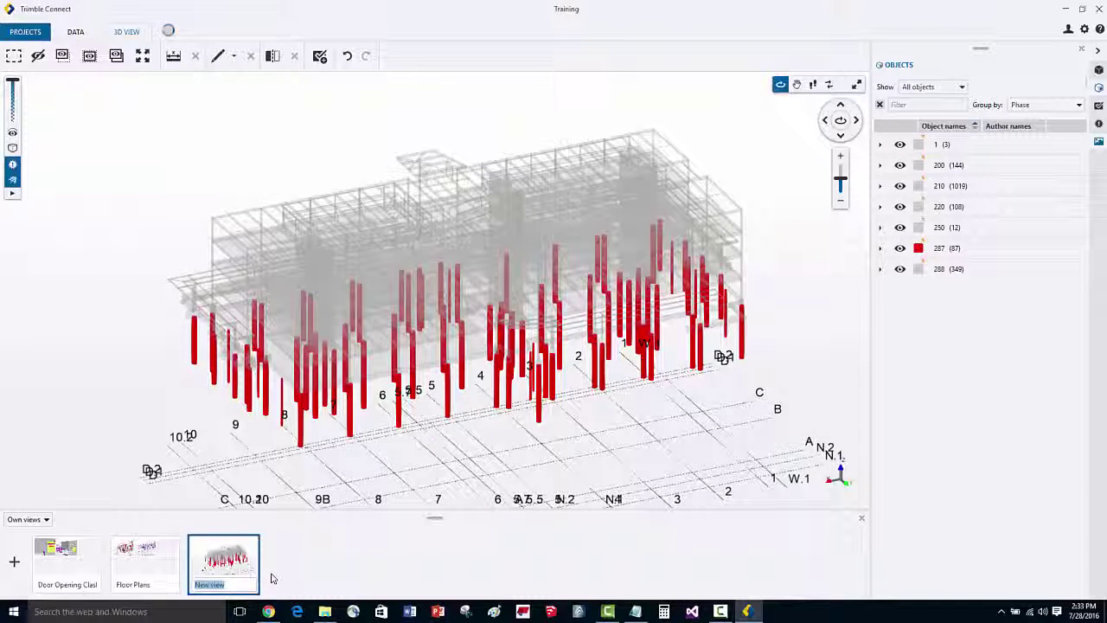
text(Phase 287)
key(Return)
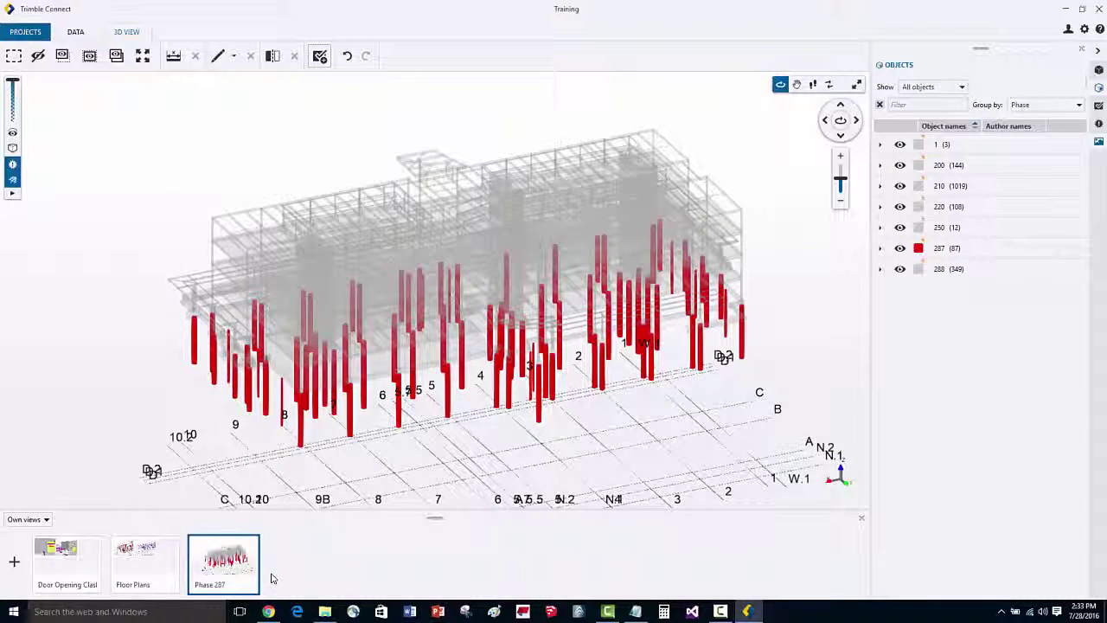